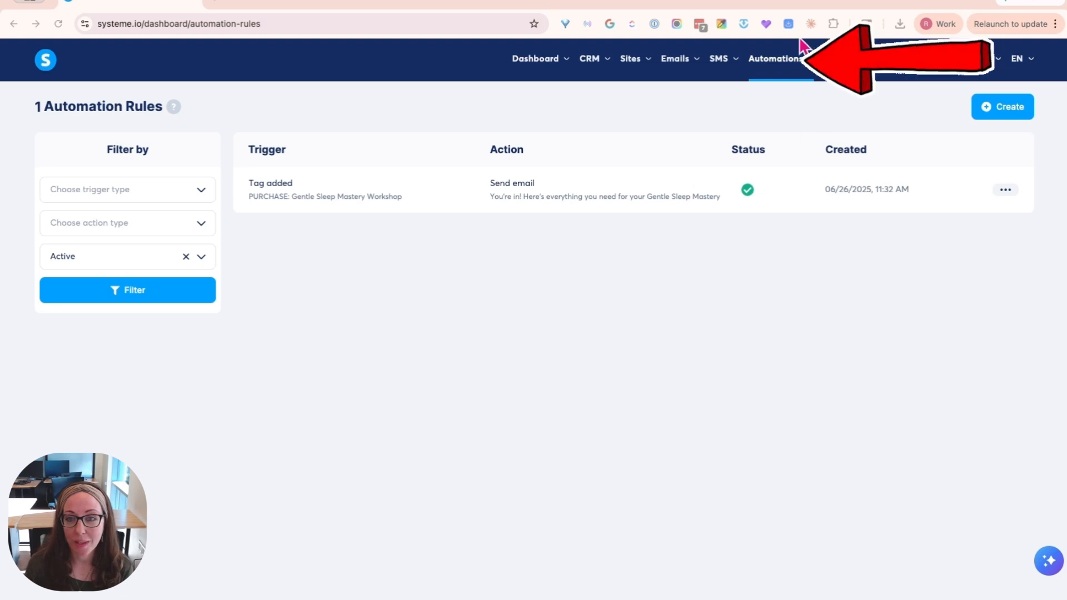
Step: Open the existing automation rule triggered by the PURCHASE: Gentle Sleep Mastery Workshop tag, review its trigger and action, and save it
{"action": "left_click", "coordinate": [780, 61]}
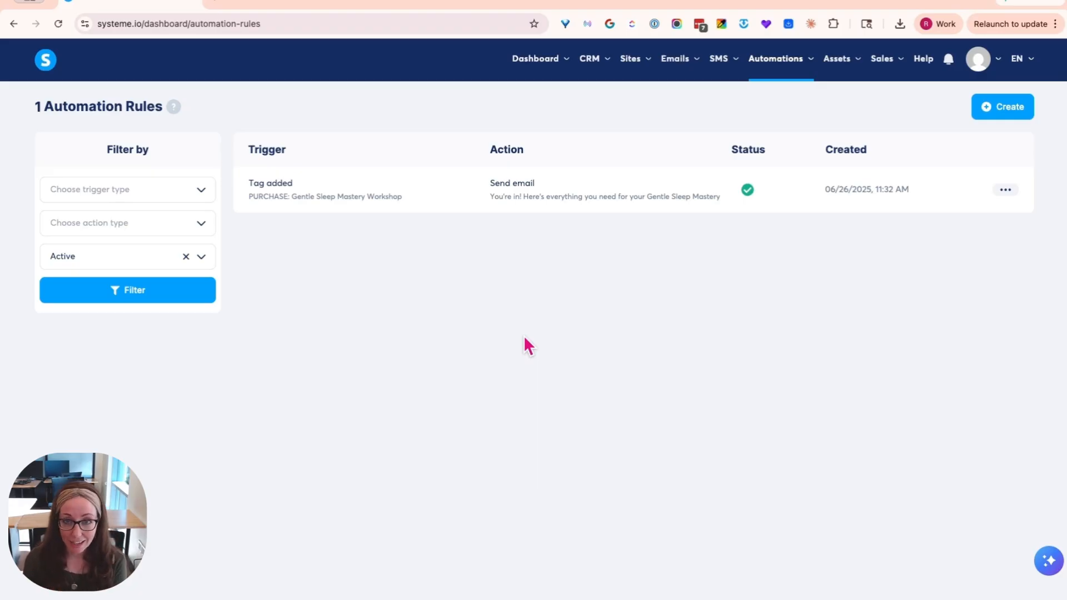
{"action": "mouse_move", "coordinate": [534, 100]}
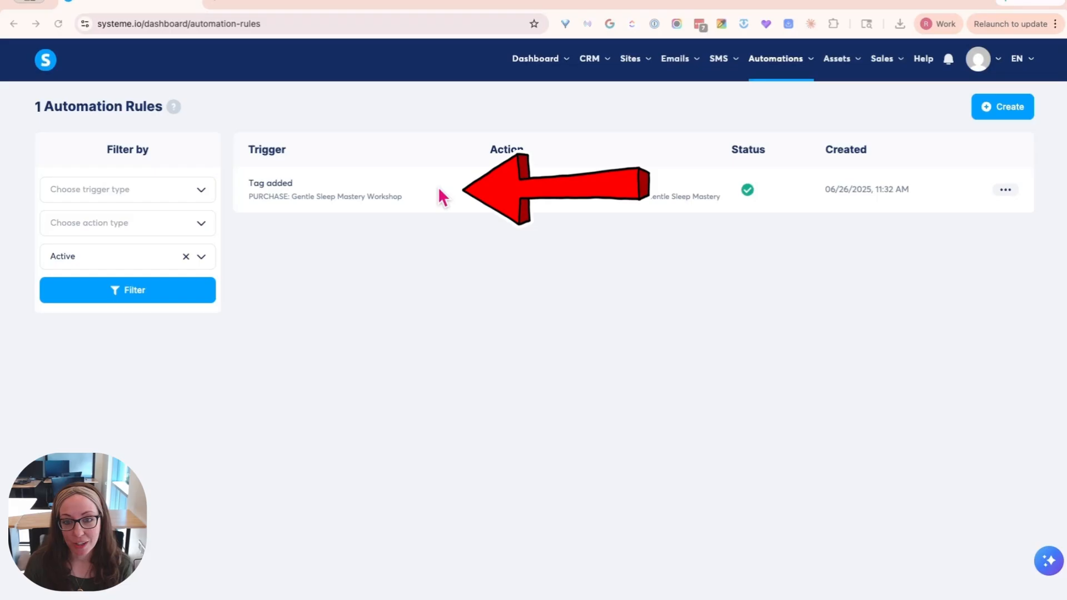
{"action": "left_click", "coordinate": [439, 202]}
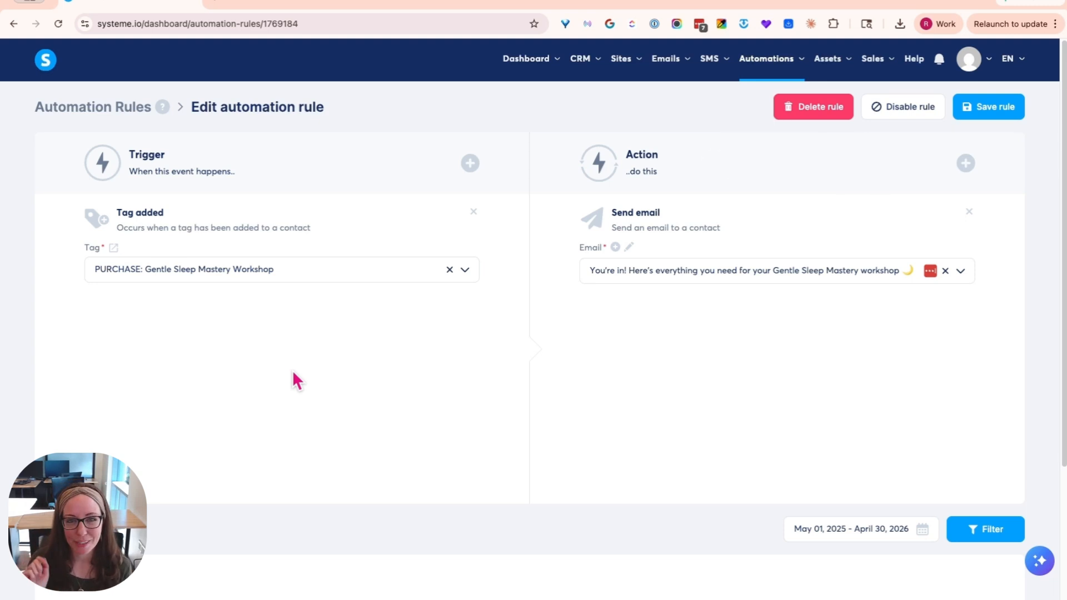
{"action": "left_click", "coordinate": [995, 113]}
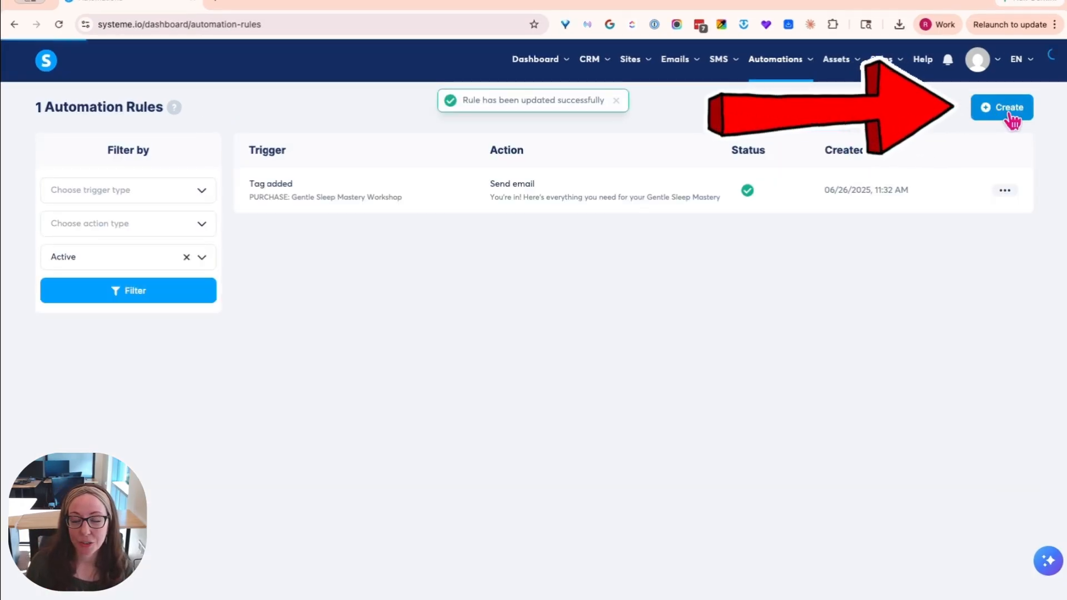
Step: Start a new automation rule with a Tag added trigger for the LM: Restful Nights tag
{"action": "left_click", "coordinate": [1009, 114]}
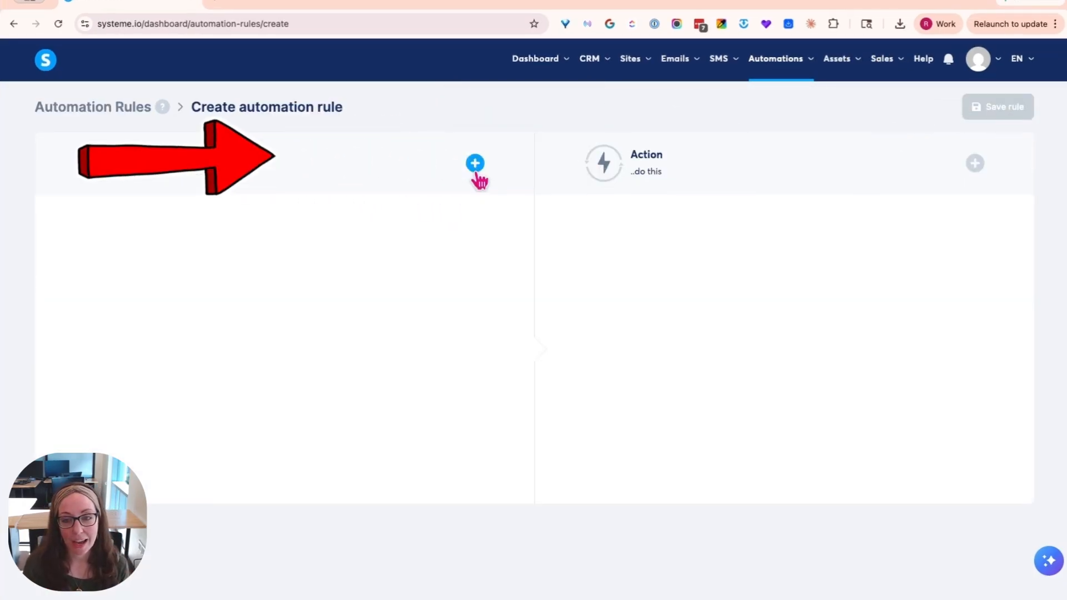
{"action": "left_click", "coordinate": [475, 165]}
{"action": "scroll", "coordinate": [483, 305], "scroll_direction": "down", "scroll_amount": 4}
{"action": "scroll", "coordinate": [481, 305], "scroll_direction": "down", "scroll_amount": 8}
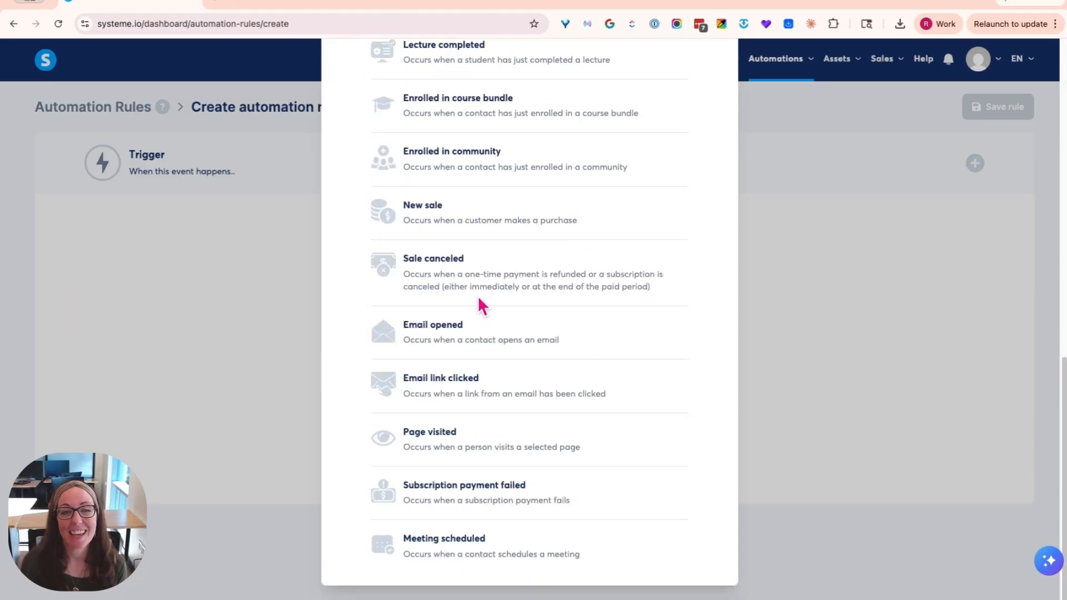
{"action": "scroll", "coordinate": [479, 299], "scroll_direction": "up", "scroll_amount": 12}
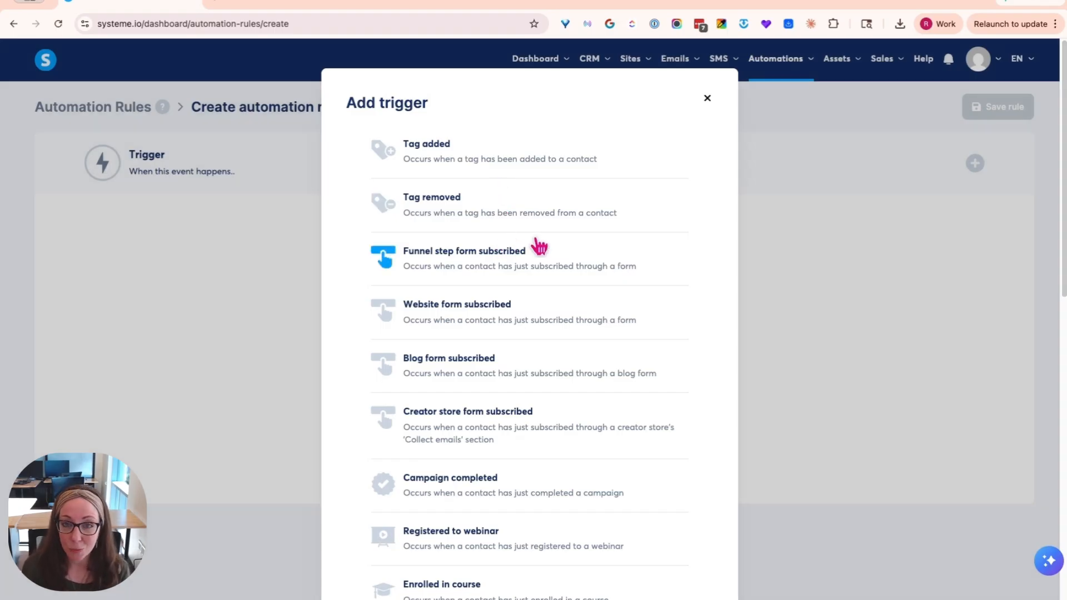
{"action": "left_click", "coordinate": [429, 161]}
{"action": "left_click", "coordinate": [231, 277]}
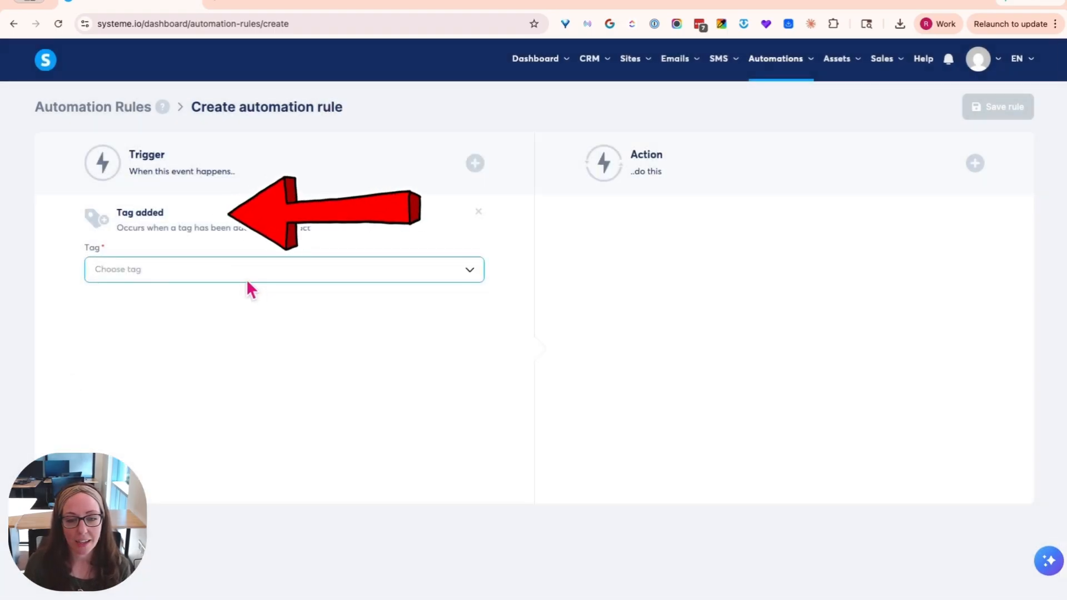
{"action": "left_click", "coordinate": [246, 279]}
{"action": "left_click", "coordinate": [248, 322]}
Step: Add a Blog form subscribed trigger for the holistic transformation coach blog, with Blog layout as the blog entity
{"action": "left_click", "coordinate": [475, 163]}
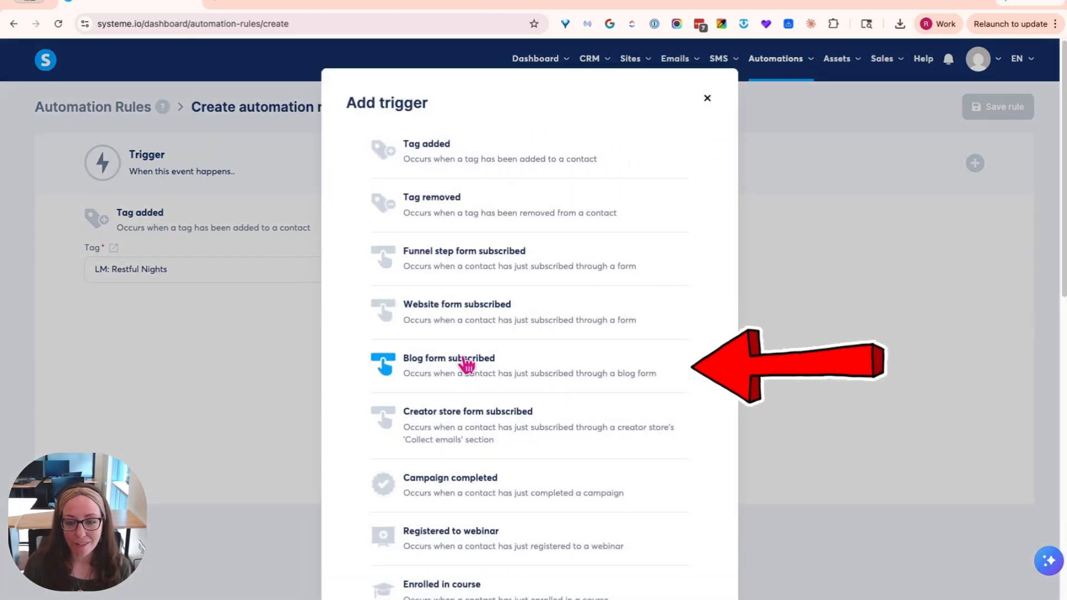
{"action": "left_click", "coordinate": [465, 364]}
{"action": "left_click", "coordinate": [287, 385]}
{"action": "left_click", "coordinate": [274, 411]}
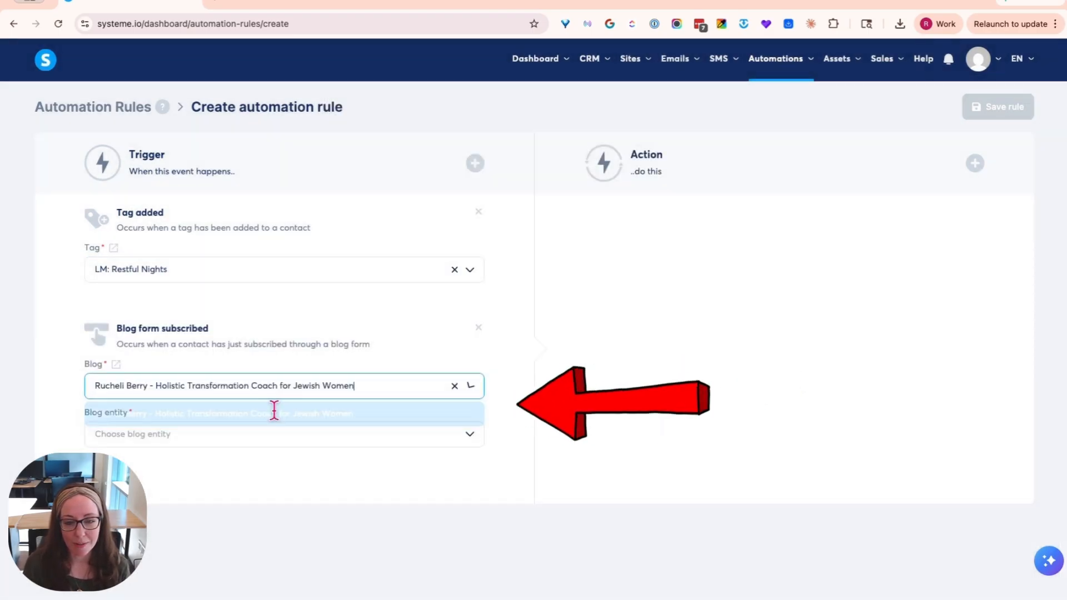
{"action": "left_click", "coordinate": [295, 434]}
{"action": "left_click", "coordinate": [207, 537]}
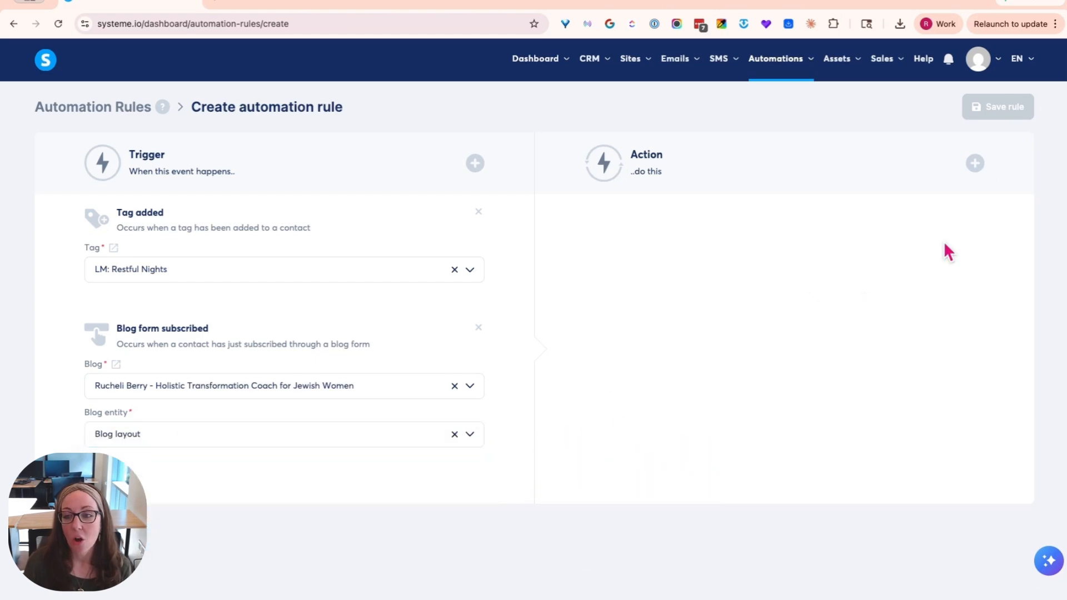
Step: Add an action to the rule that gives the contact the ACTIVE tag
{"action": "left_click", "coordinate": [977, 165]}
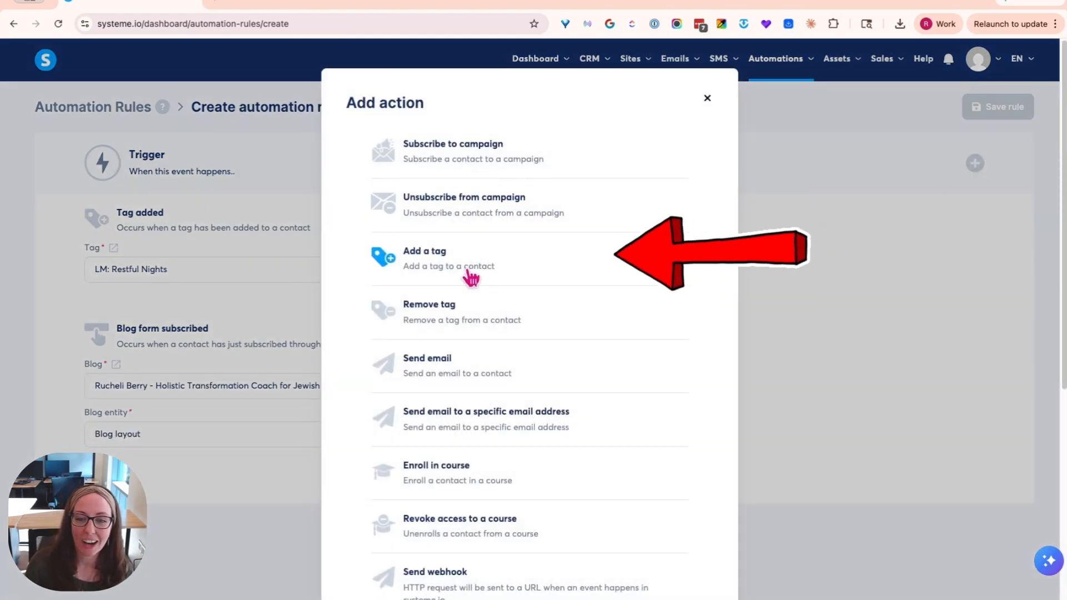
{"action": "left_click", "coordinate": [469, 272]}
{"action": "left_click", "coordinate": [739, 273]}
{"action": "left_click", "coordinate": [658, 301]}
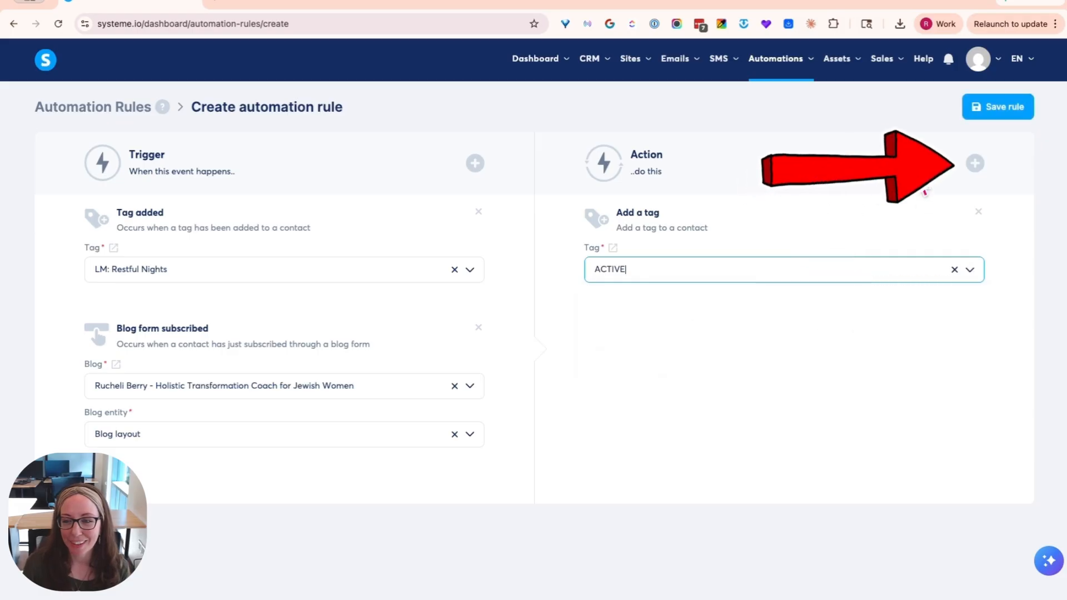
Step: Add a Send email action that uses the "Here's your Restful Night Starter Kit" email
{"action": "left_click", "coordinate": [976, 164]}
{"action": "left_click", "coordinate": [472, 362]}
{"action": "left_click", "coordinate": [900, 388]}
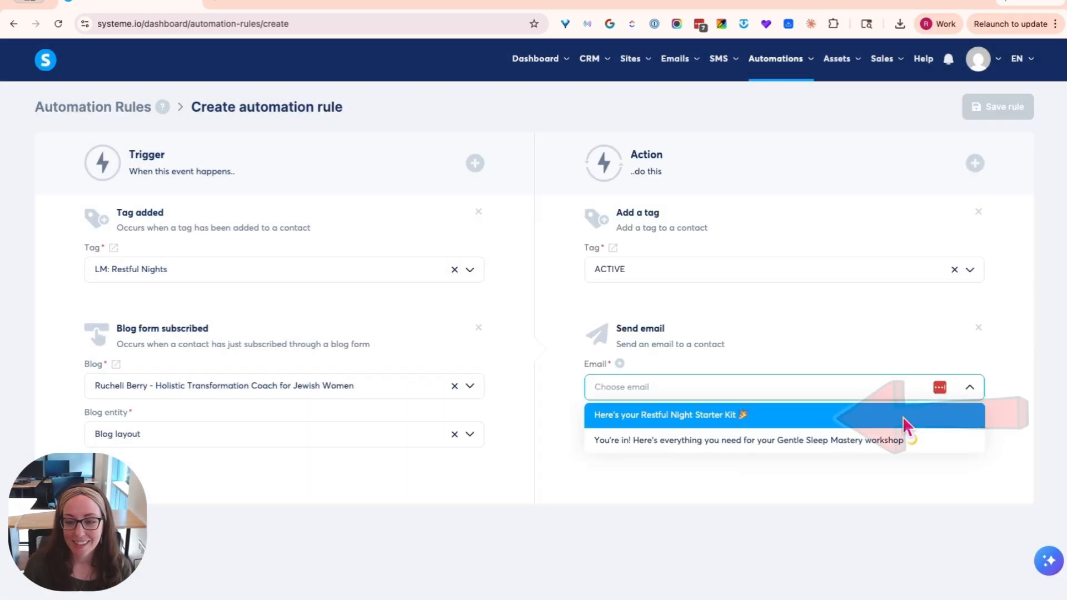
{"action": "left_click", "coordinate": [907, 426]}
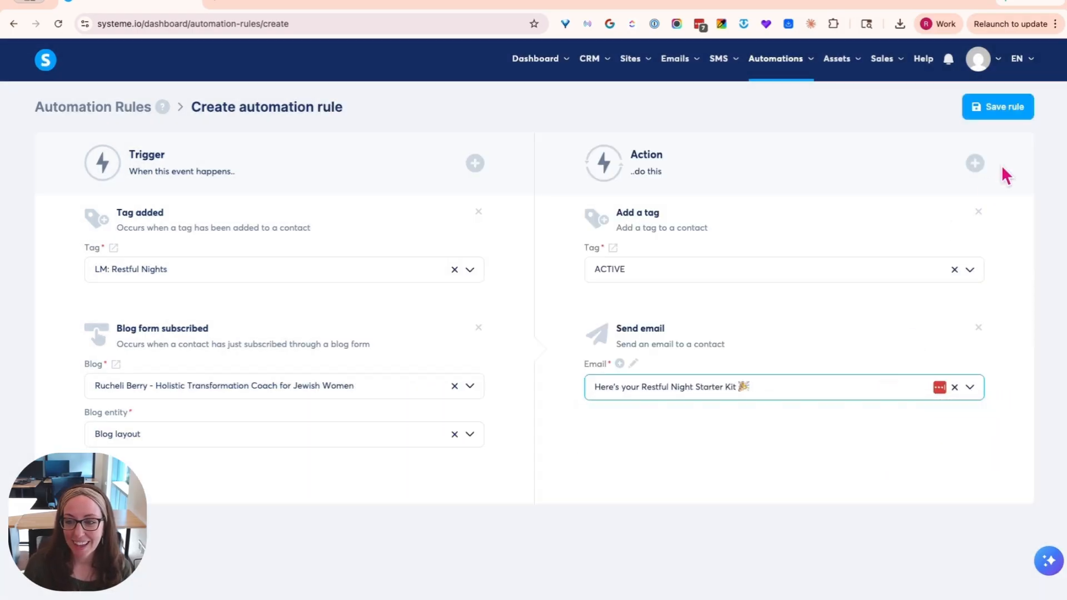
Step: Add a Subscribe to campaign action for DBS: Welcome Sequence Template and save the automation rule
{"action": "left_click", "coordinate": [978, 163]}
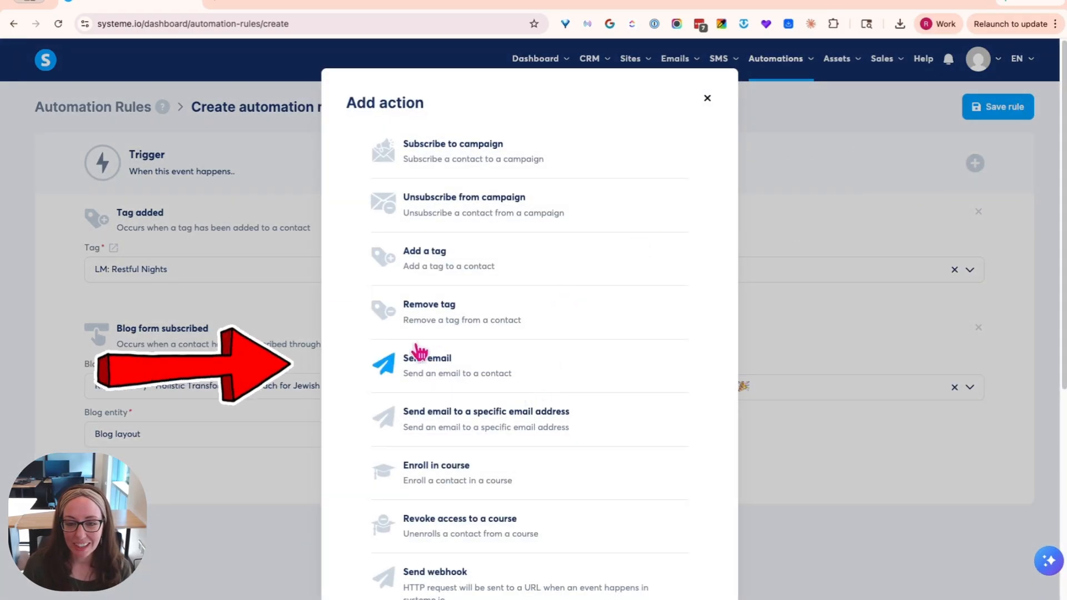
{"action": "scroll", "coordinate": [414, 365], "scroll_direction": "down", "scroll_amount": 1}
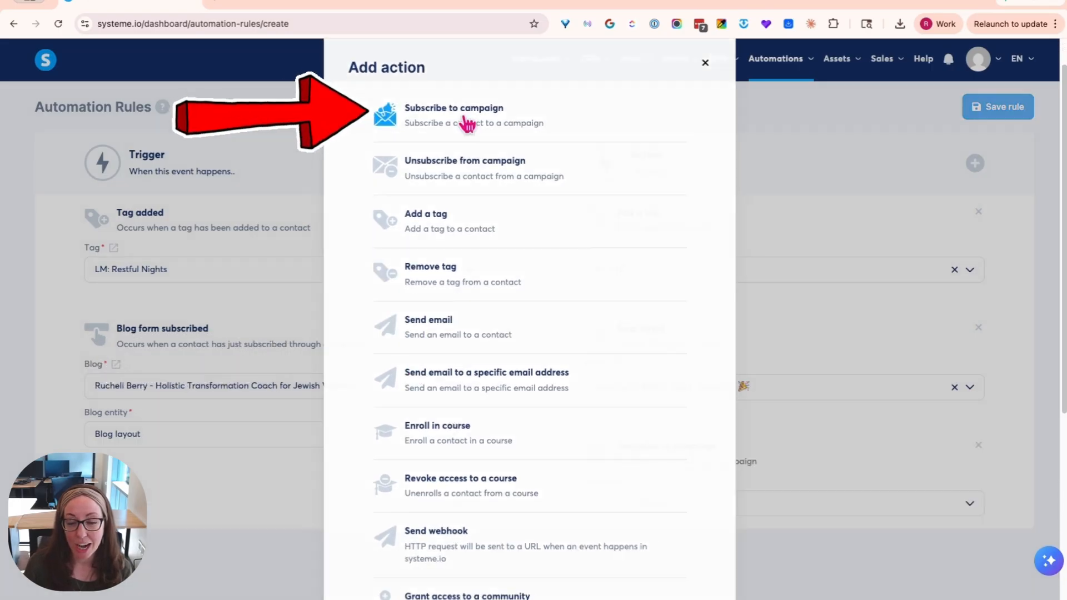
{"action": "left_click", "coordinate": [467, 123]}
{"action": "left_click", "coordinate": [662, 517]}
{"action": "left_click", "coordinate": [653, 531]}
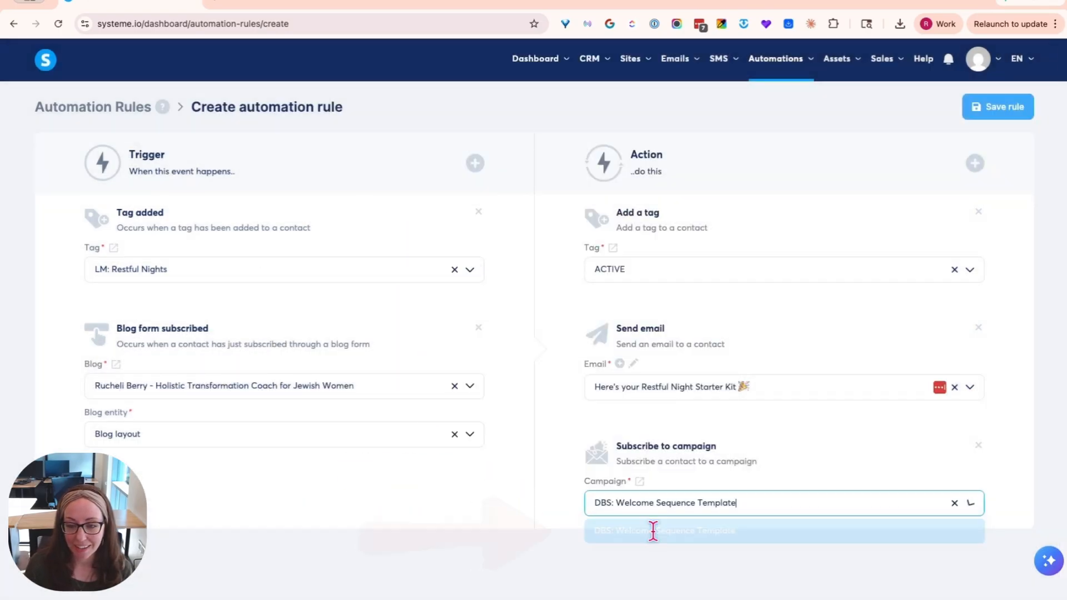
{"action": "left_click", "coordinate": [520, 397]}
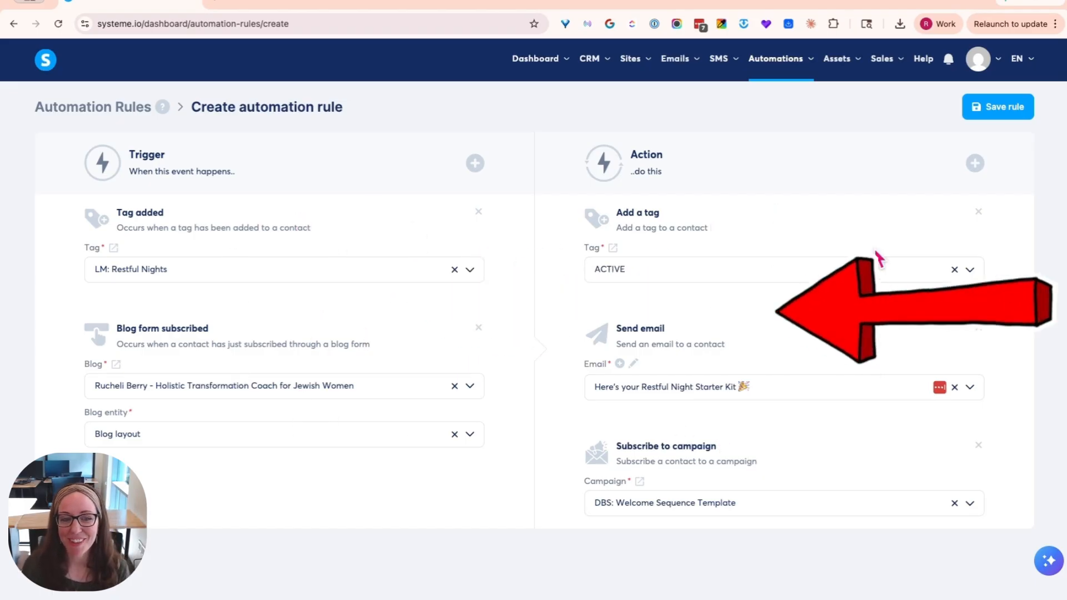
{"action": "left_click", "coordinate": [996, 108]}
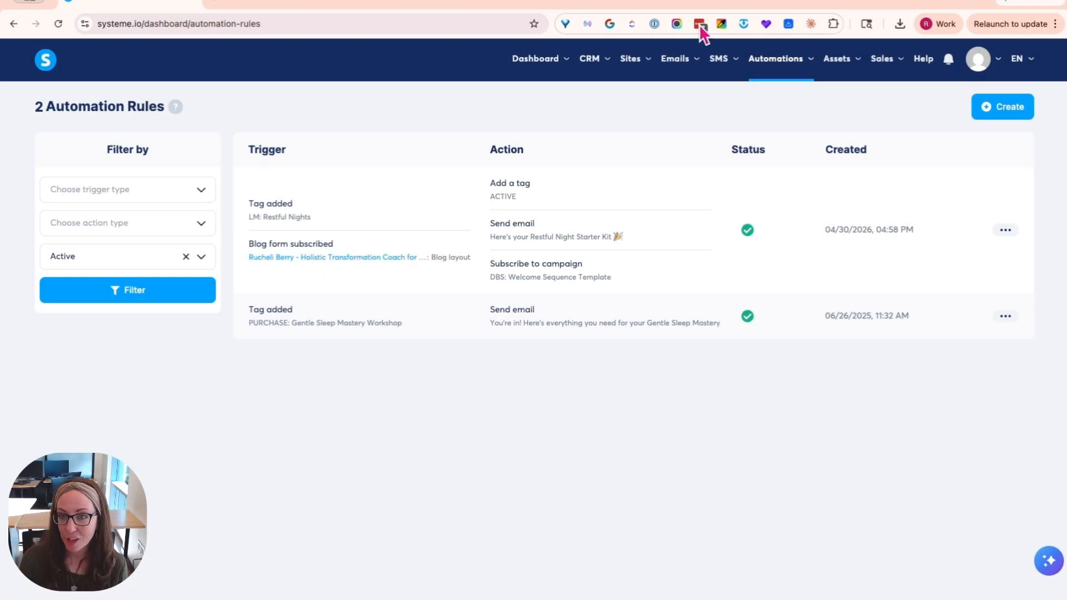
Step: Create a new automation workflow named Test
{"action": "left_click", "coordinate": [766, 59]}
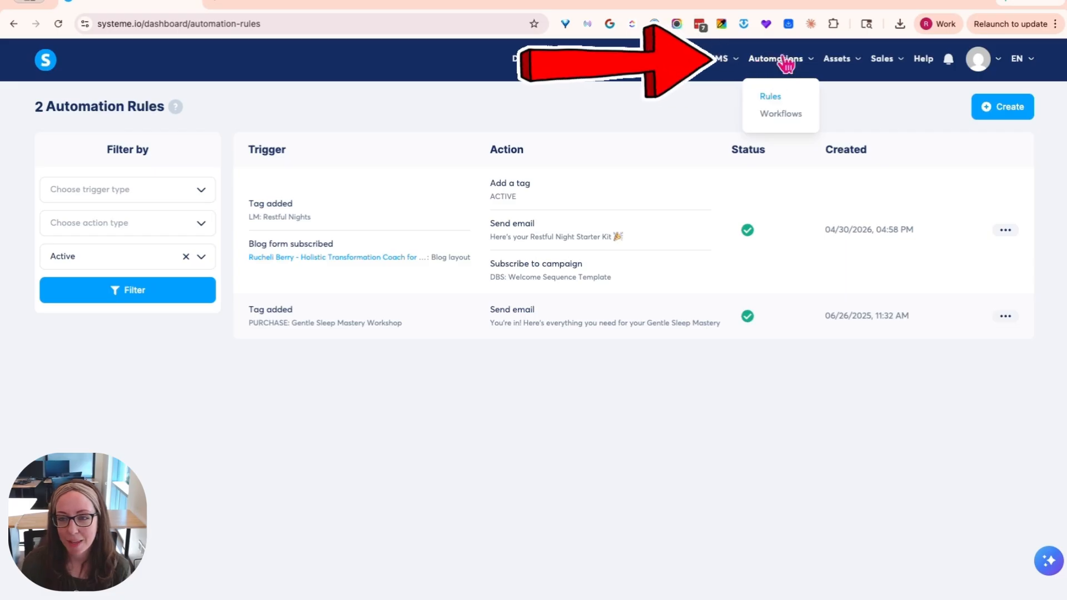
{"action": "left_click", "coordinate": [770, 118]}
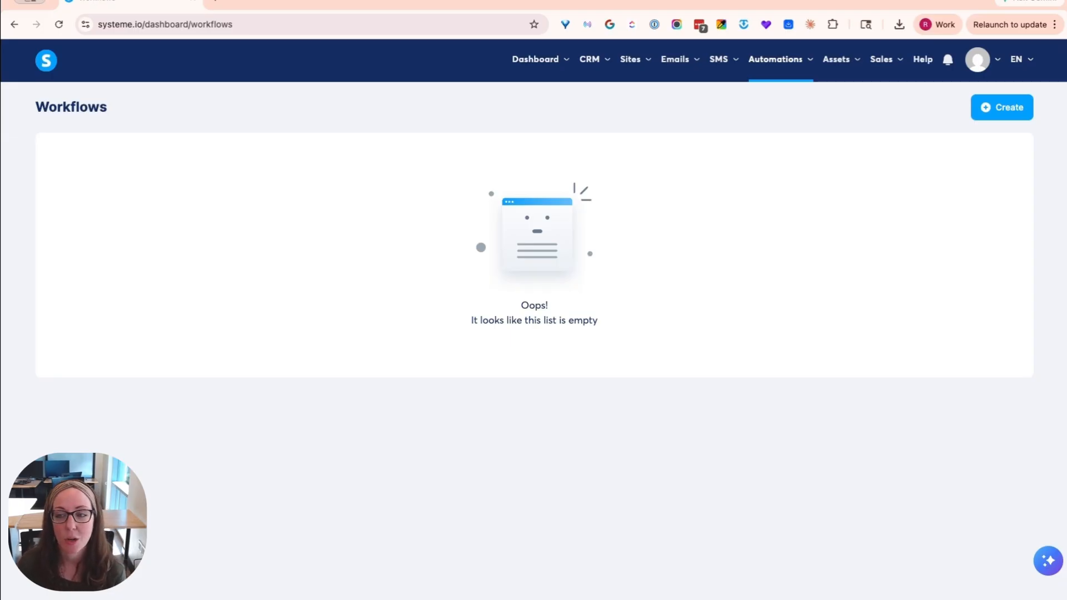
{"action": "left_click", "coordinate": [1022, 114]}
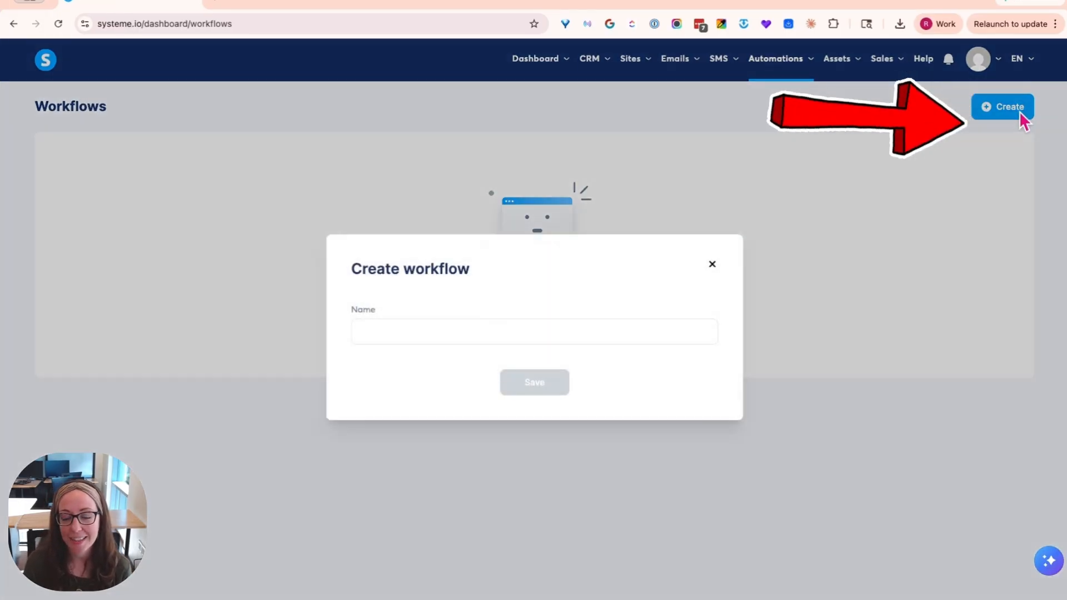
{"action": "left_click", "coordinate": [543, 332]}
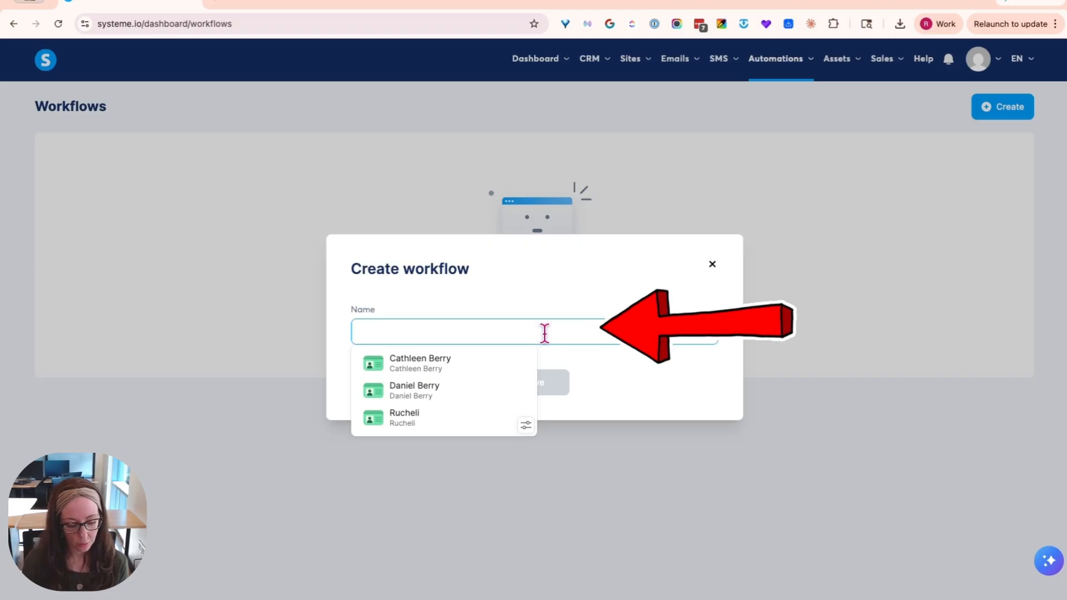
{"action": "type", "text": "Test"}
{"action": "key", "text": "Return"}
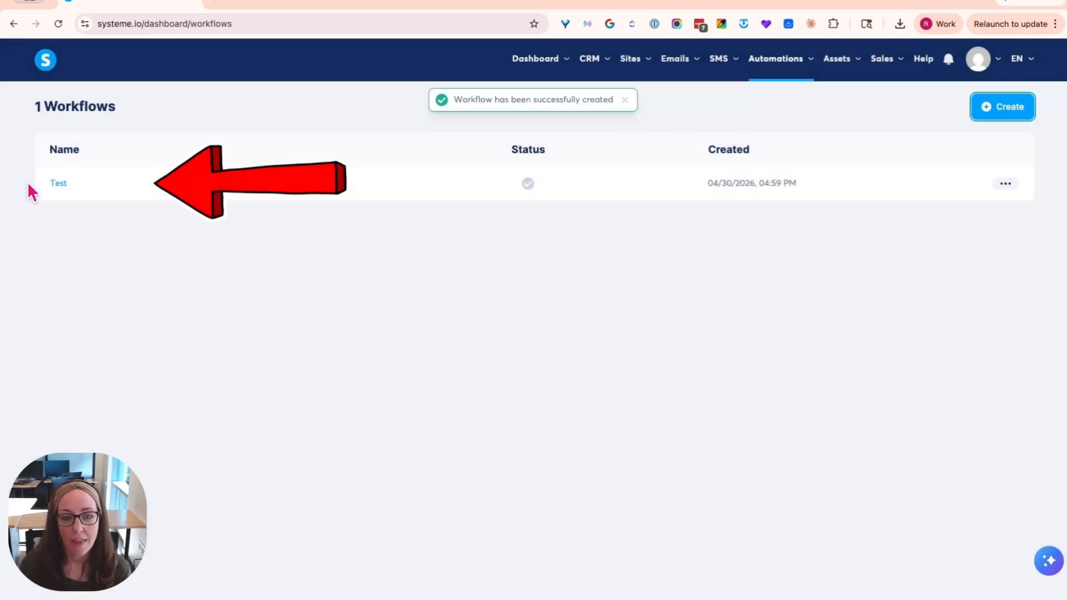
Step: Open the Test workflow and create its first trigger, Tag added, for the LM: Restful Nights tag
{"action": "left_click", "coordinate": [61, 187]}
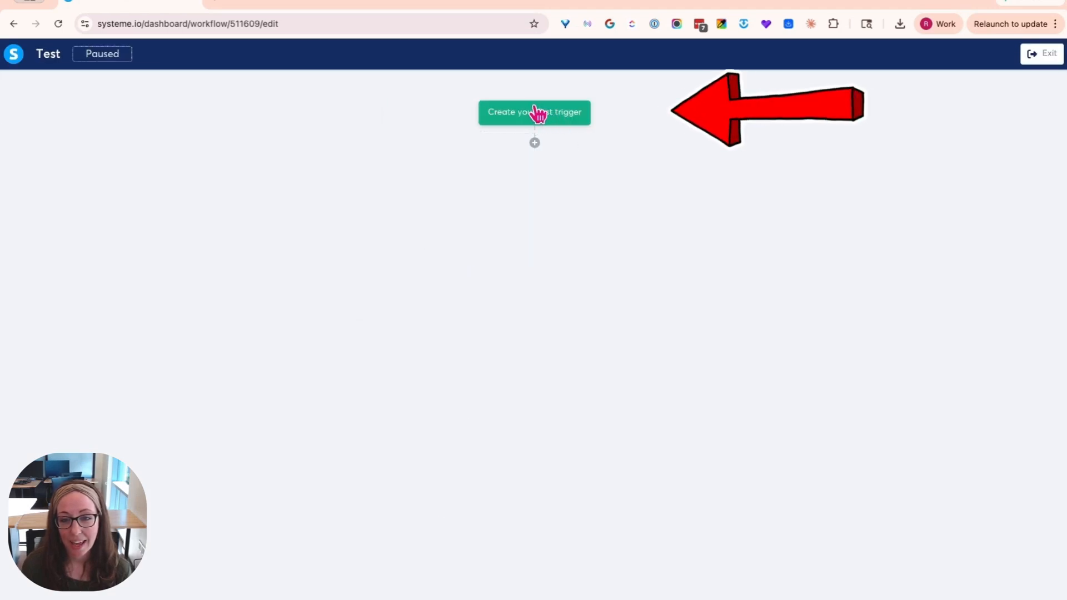
{"action": "left_click", "coordinate": [537, 113]}
{"action": "left_click", "coordinate": [423, 307]}
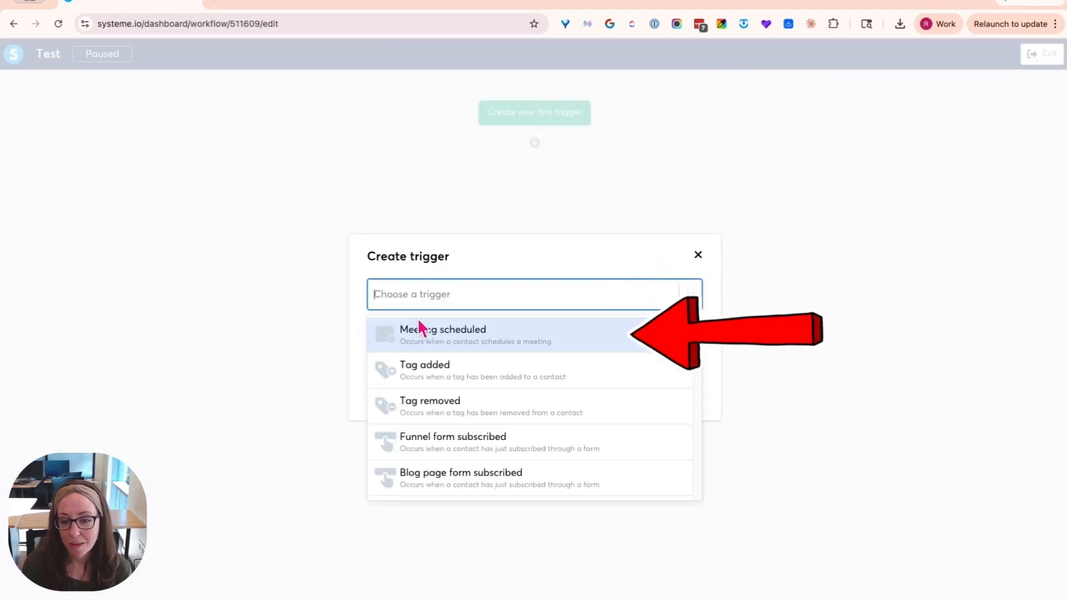
{"action": "left_click", "coordinate": [423, 367]}
{"action": "left_click", "coordinate": [422, 334]}
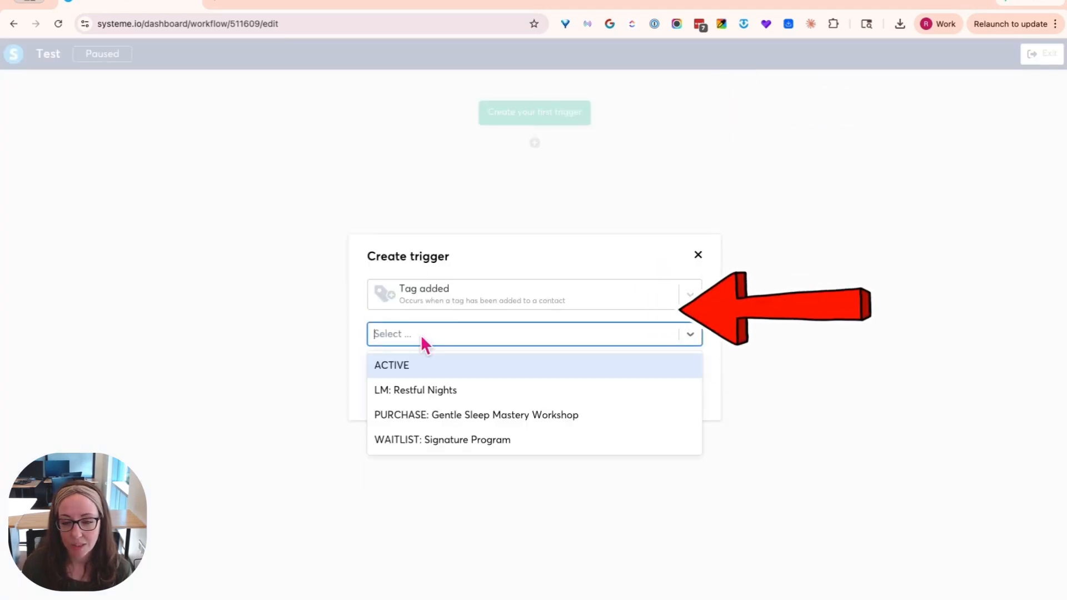
{"action": "left_click", "coordinate": [431, 390]}
{"action": "left_click", "coordinate": [389, 367]}
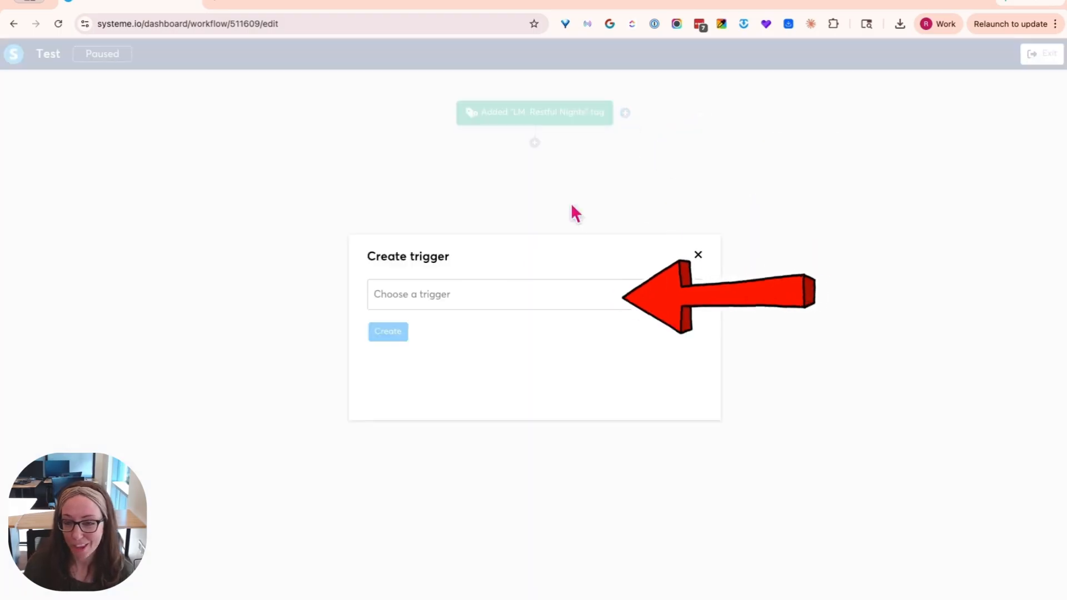
Step: Create a second Tag added trigger in the workflow for the WAITLIST: Signature Program tag
{"action": "left_click", "coordinate": [477, 305]}
{"action": "left_click", "coordinate": [458, 365]}
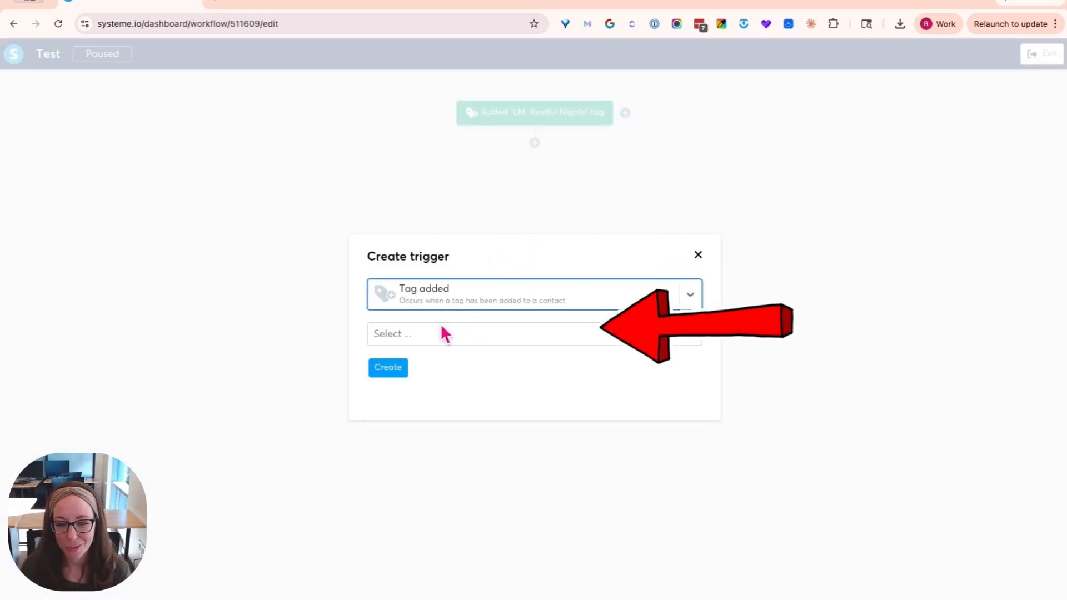
{"action": "left_click", "coordinate": [438, 333]}
{"action": "left_click", "coordinate": [433, 440]}
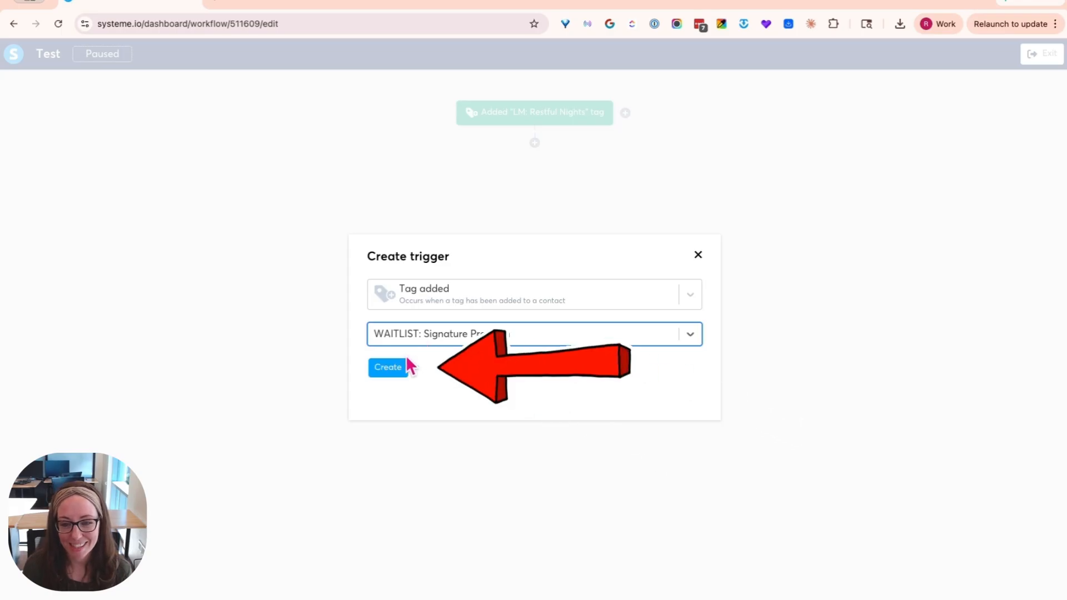
{"action": "left_click", "coordinate": [396, 367]}
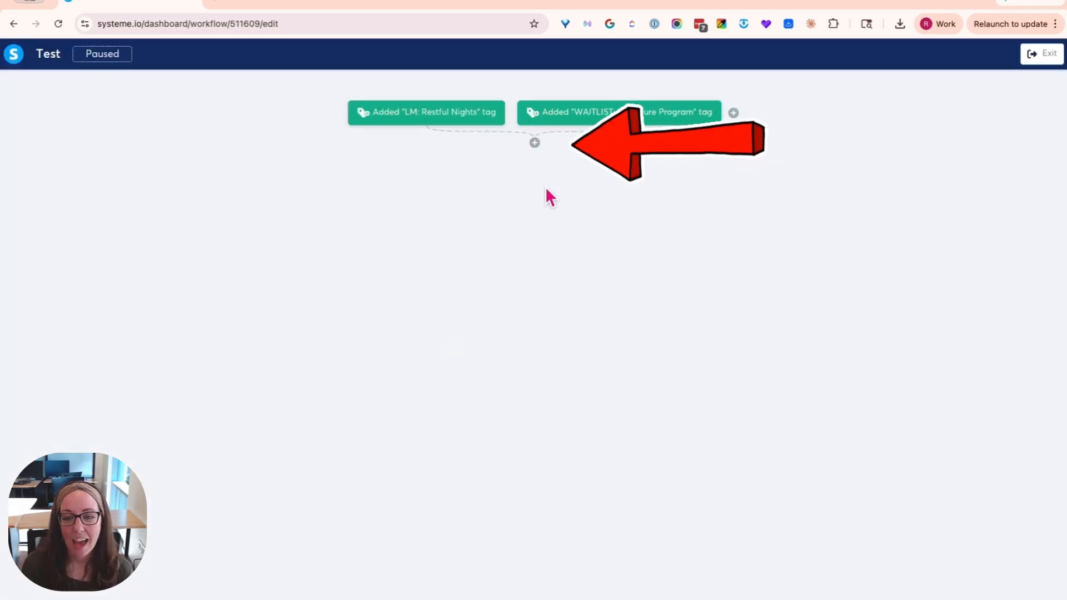
Step: Add a Subscribe to campaign action for DBS: Welcome Sequence Template below the two tag triggers
{"action": "left_click", "coordinate": [534, 143]}
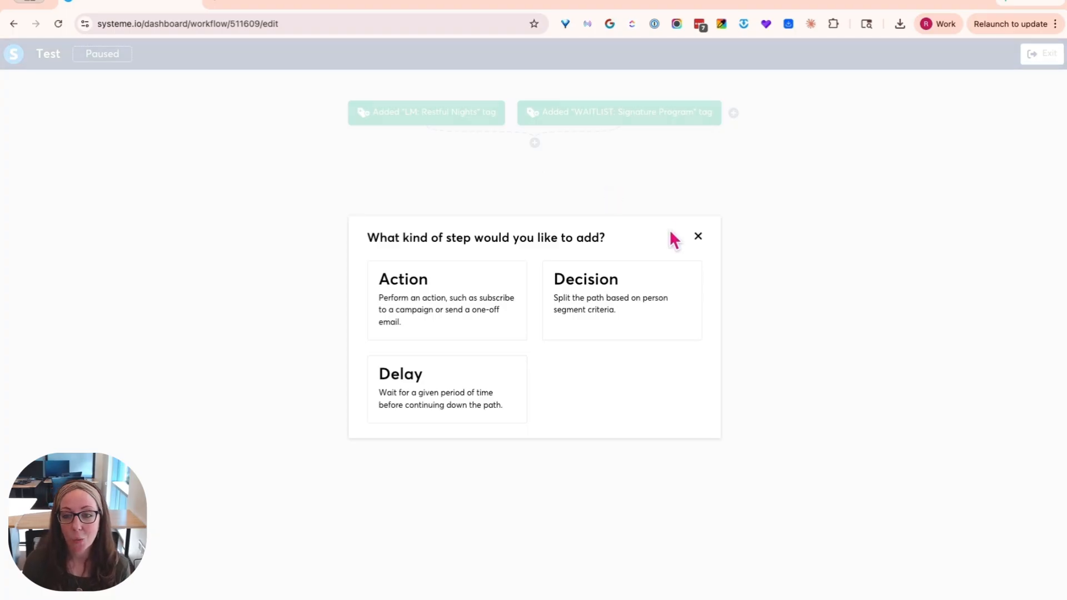
{"action": "left_click", "coordinate": [700, 237]}
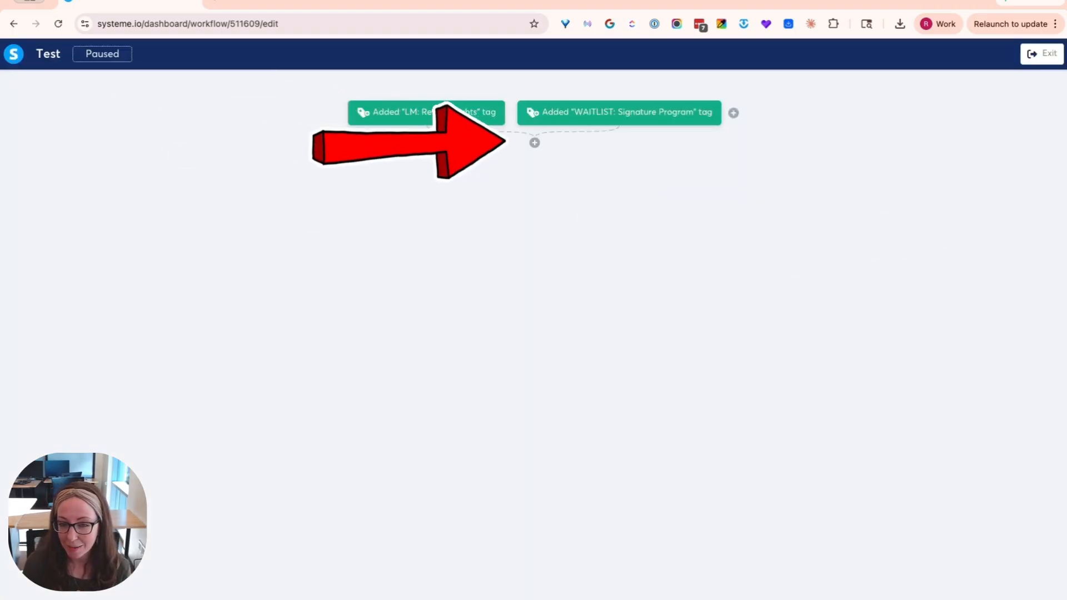
{"action": "left_click", "coordinate": [535, 144]}
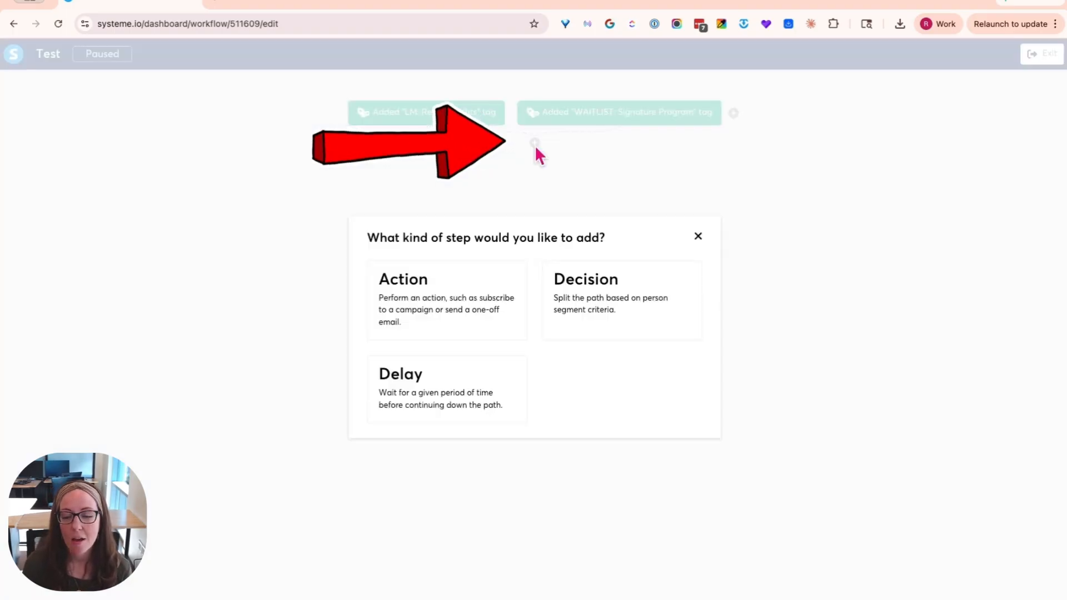
{"action": "left_click", "coordinate": [439, 333]}
{"action": "left_click", "coordinate": [461, 294]}
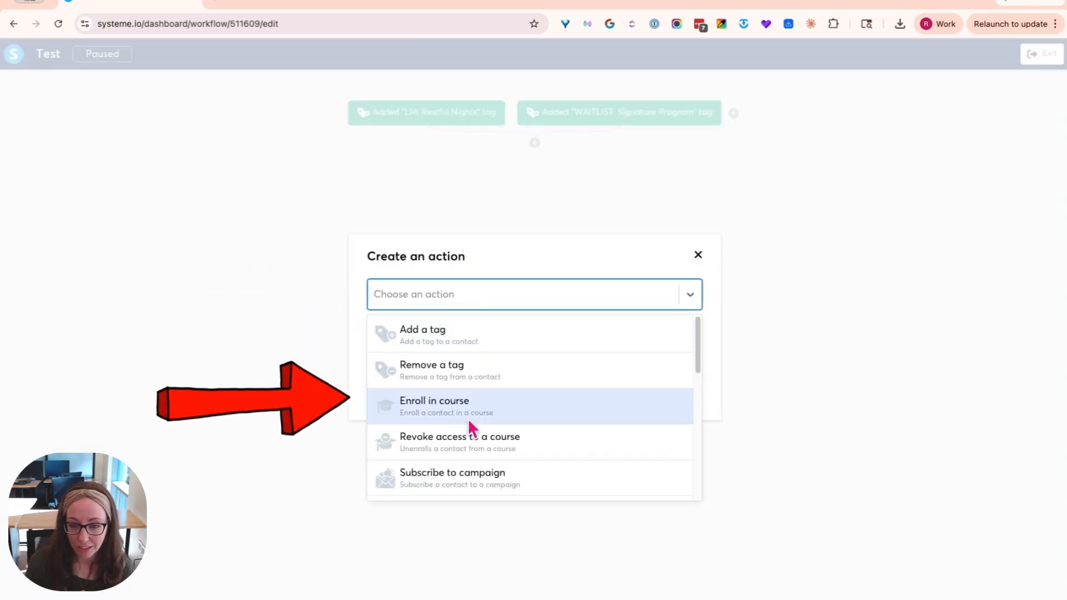
{"action": "left_click", "coordinate": [459, 473]}
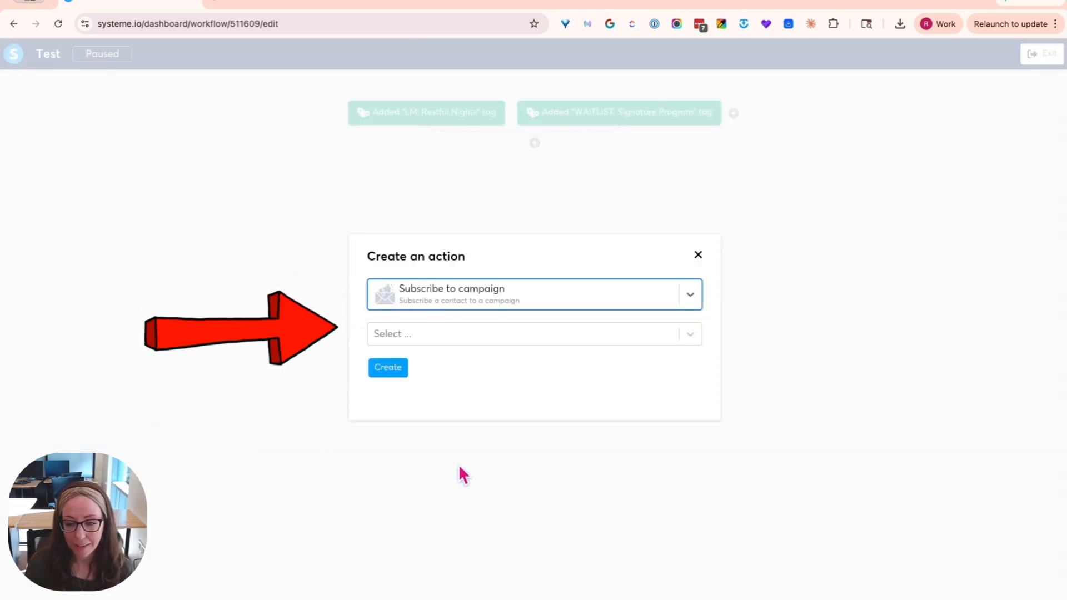
{"action": "left_click", "coordinate": [435, 339]}
{"action": "left_click", "coordinate": [436, 367]}
{"action": "left_click", "coordinate": [398, 371]}
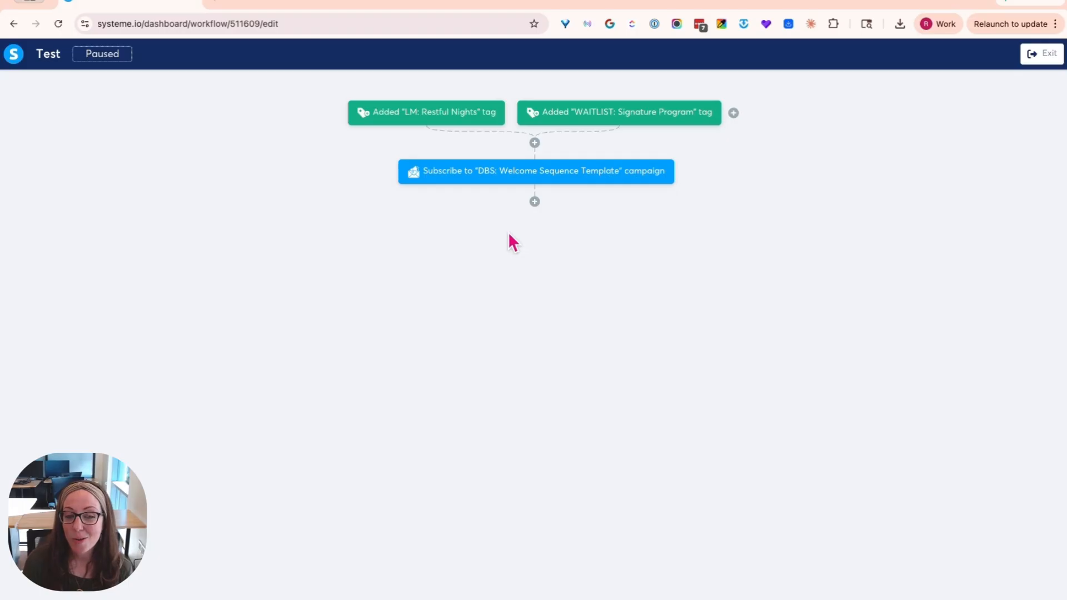
Step: Add a delay step of 5 days after the campaign subscription
{"action": "left_click", "coordinate": [534, 201]}
{"action": "left_click", "coordinate": [452, 398]}
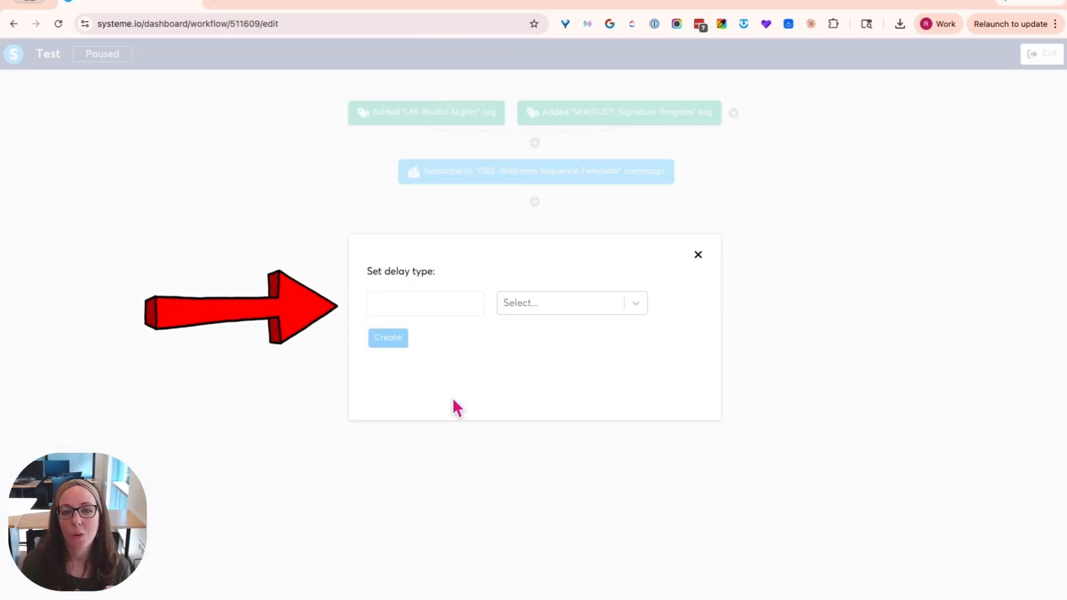
{"action": "left_click", "coordinate": [427, 305]}
{"action": "type", "text": "5"}
{"action": "left_click", "coordinate": [556, 307]}
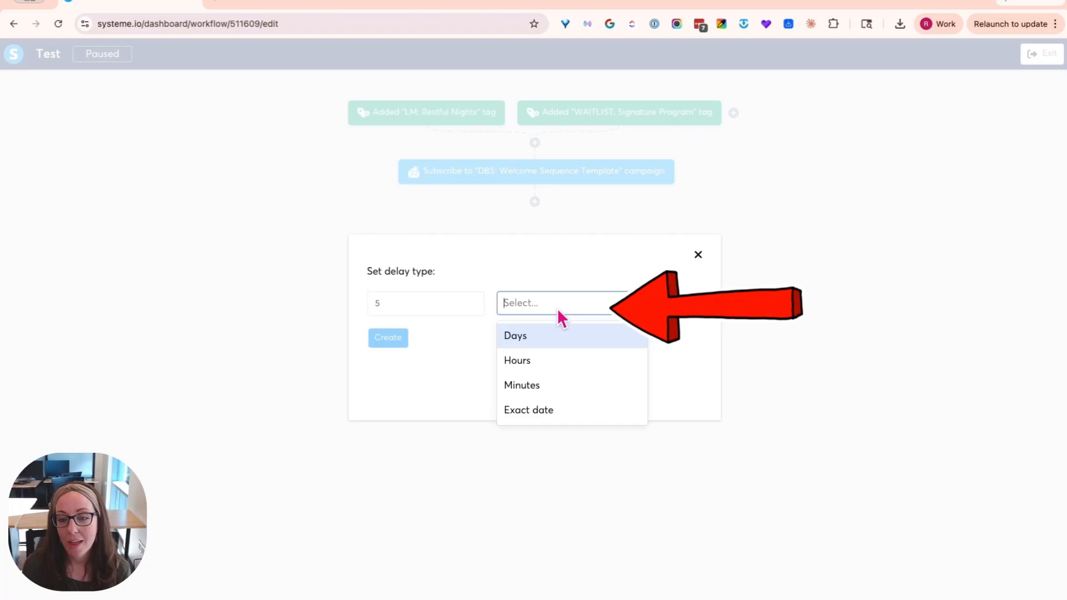
{"action": "left_click", "coordinate": [542, 342]}
{"action": "left_click", "coordinate": [389, 339]}
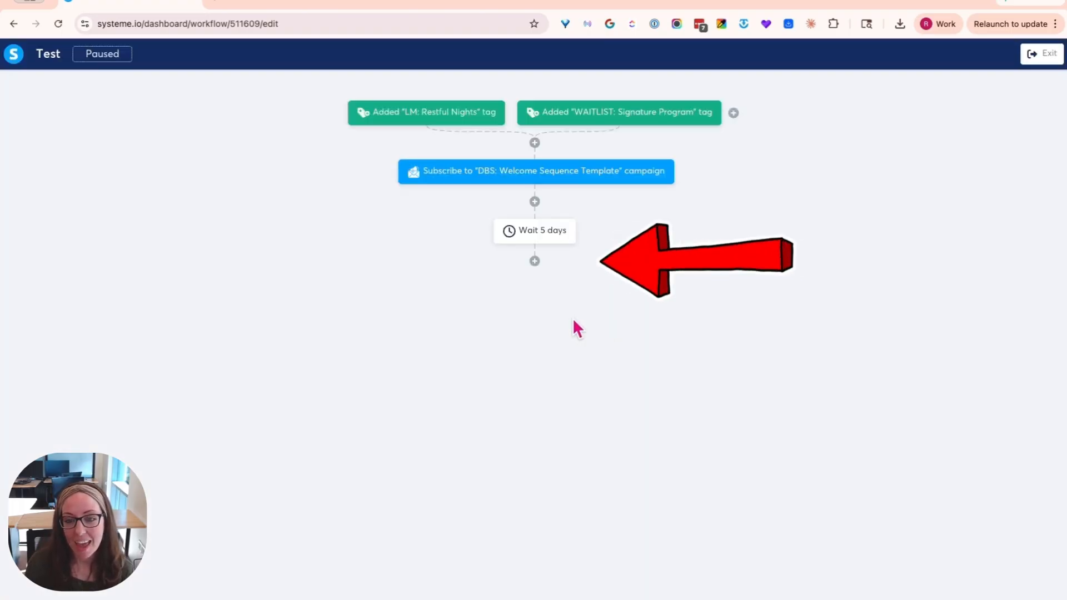
Step: Add a decision after the delay that checks whether the contact is tagged with PURCHASE: Gentle Sleep Mastery Workshop
{"action": "left_click", "coordinate": [535, 261]}
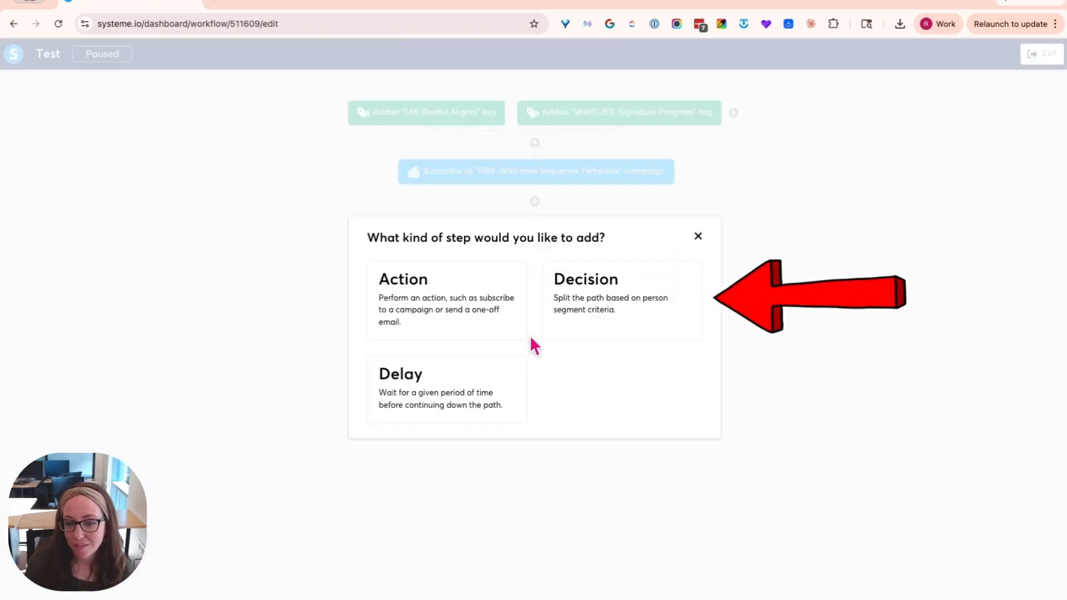
{"action": "left_click", "coordinate": [581, 317]}
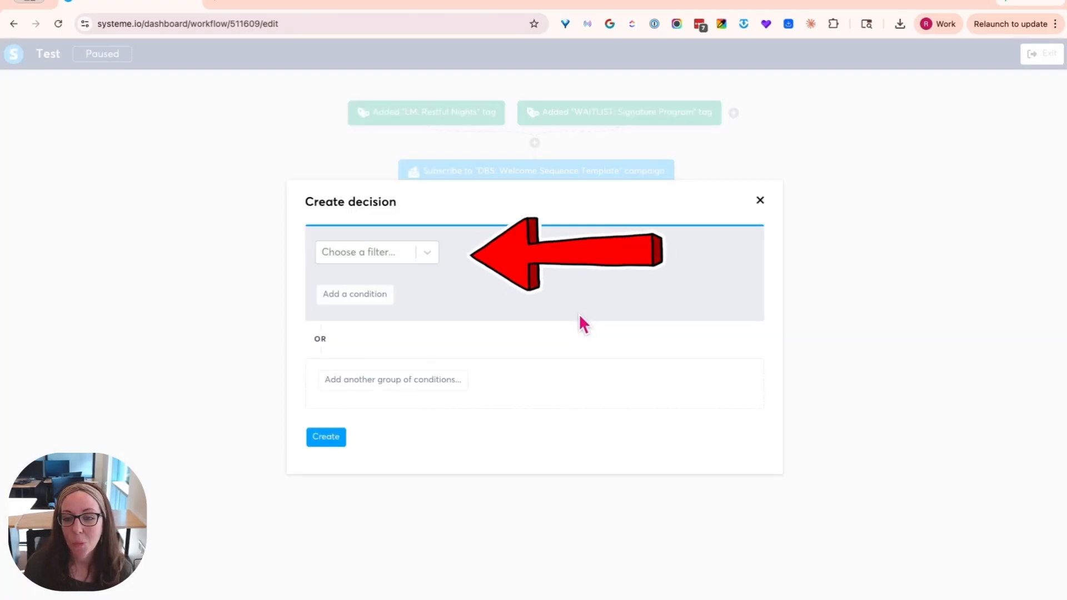
{"action": "left_click", "coordinate": [394, 254]}
{"action": "left_click", "coordinate": [352, 307]}
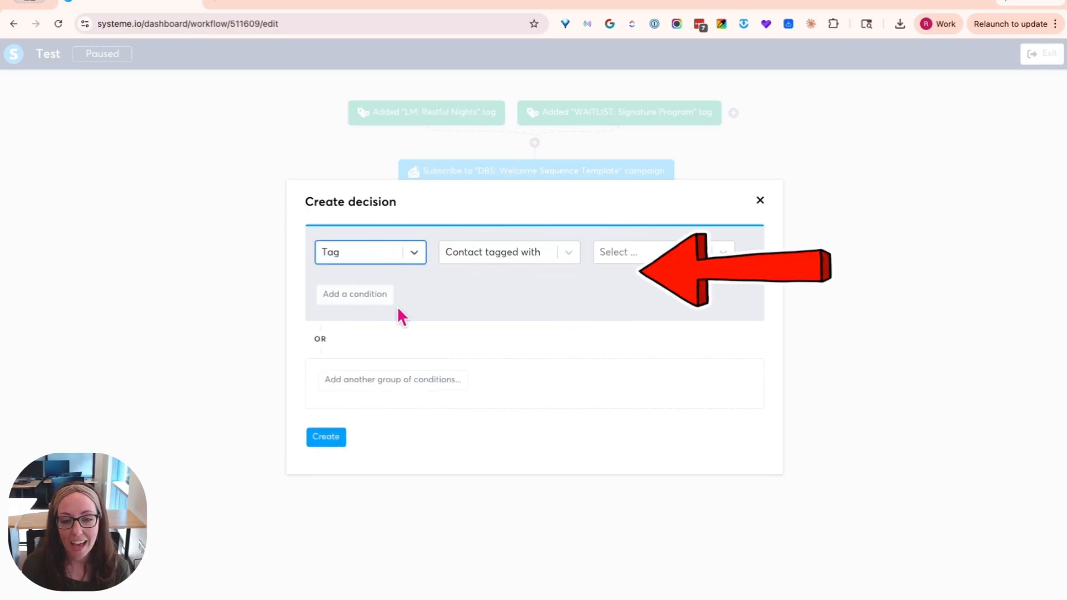
{"action": "left_click", "coordinate": [646, 252]}
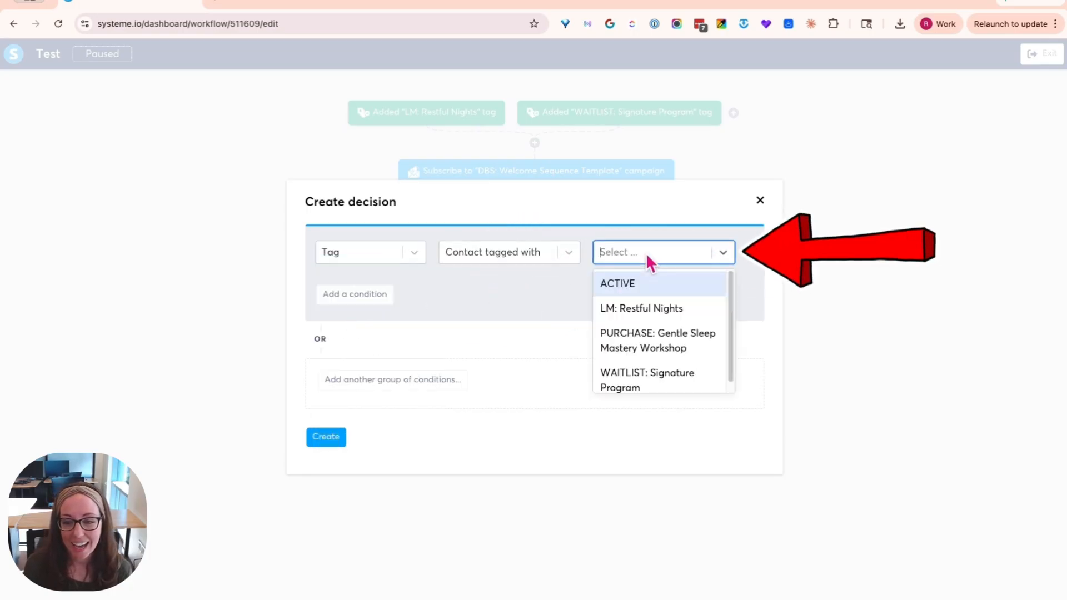
{"action": "left_click", "coordinate": [645, 341]}
{"action": "left_click", "coordinate": [343, 439]}
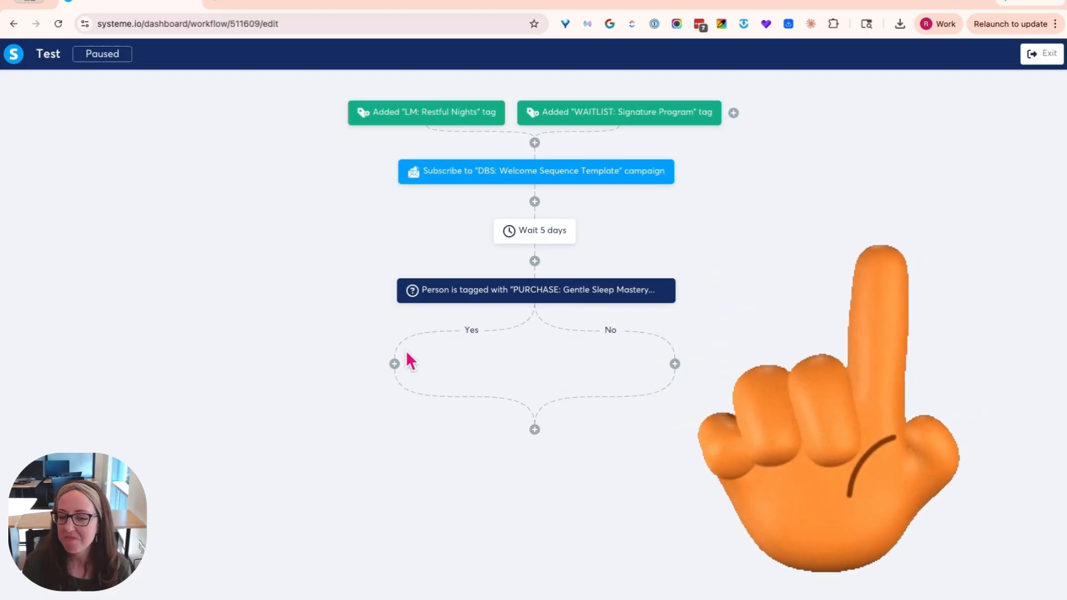
Step: Add a Send an email action on the decision's No branch, using the "You're in! Here's everything you need for your Gentle Sleep Mastery workshop" email
{"action": "left_click", "coordinate": [675, 365]}
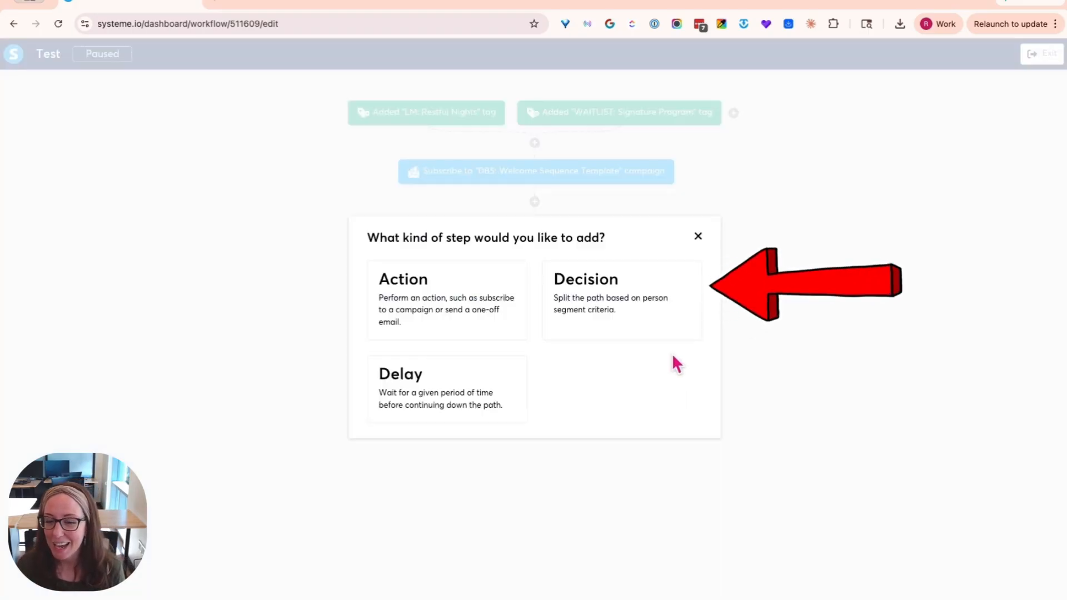
{"action": "left_click", "coordinate": [517, 318]}
{"action": "left_click", "coordinate": [502, 298]}
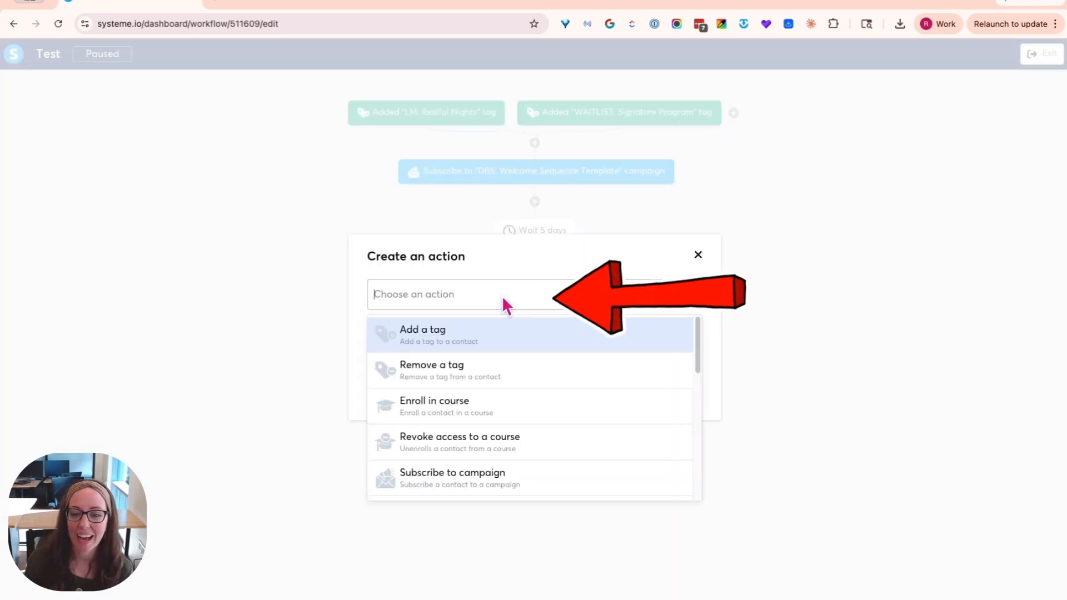
{"action": "scroll", "coordinate": [501, 388], "scroll_direction": "down", "scroll_amount": 3}
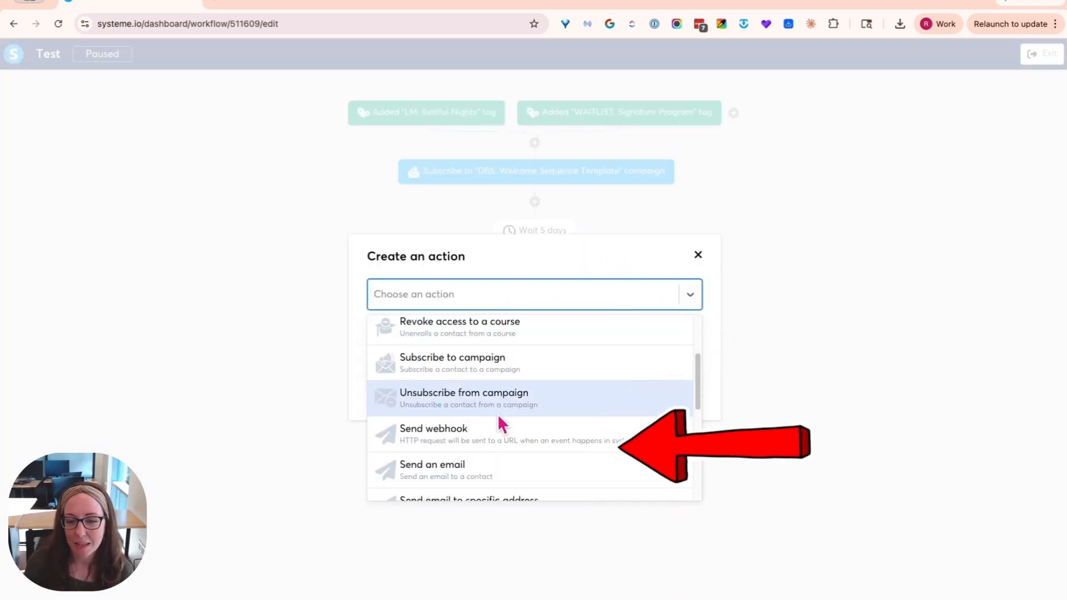
{"action": "left_click", "coordinate": [483, 467]}
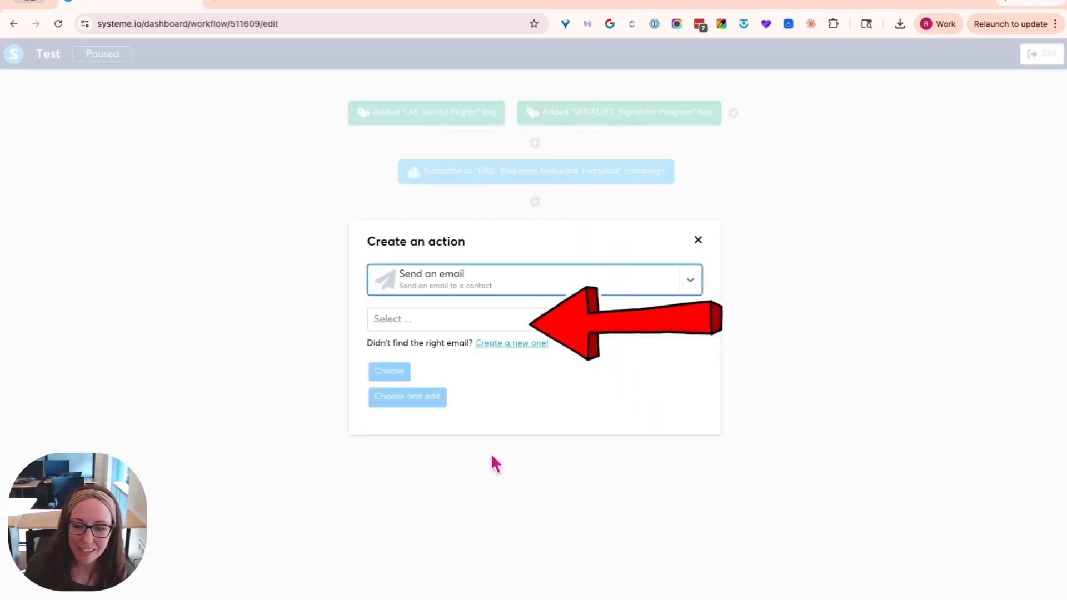
{"action": "left_click", "coordinate": [451, 326]}
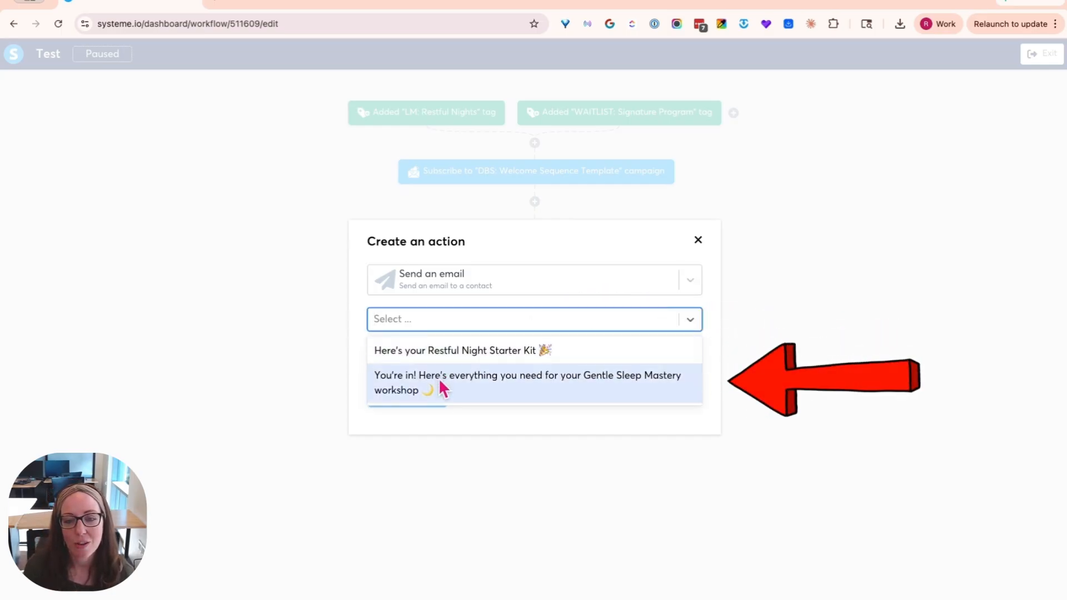
{"action": "left_click", "coordinate": [440, 383]}
{"action": "left_click", "coordinate": [389, 373]}
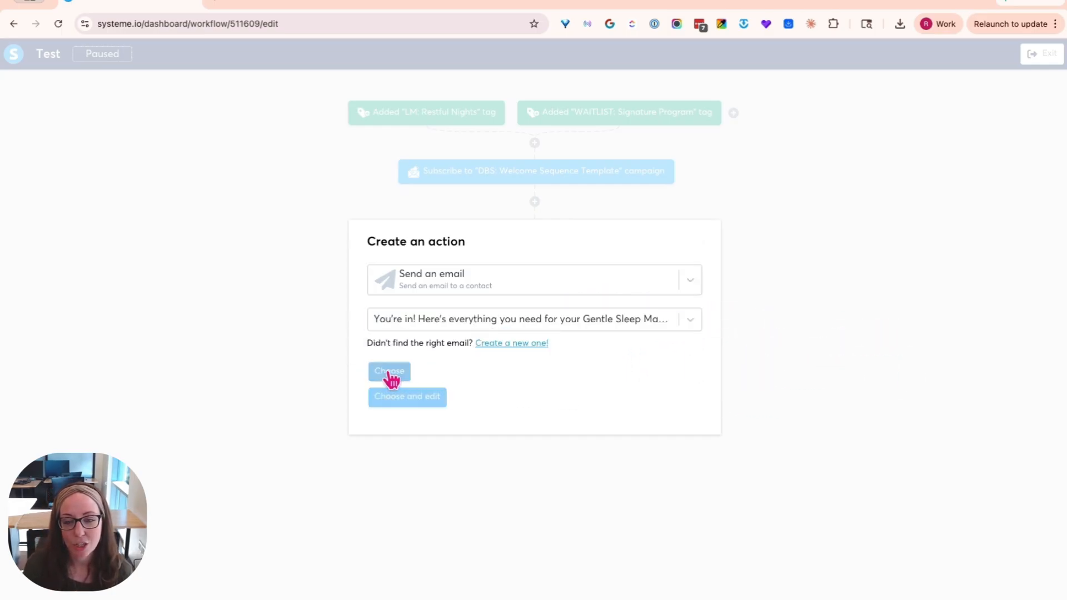